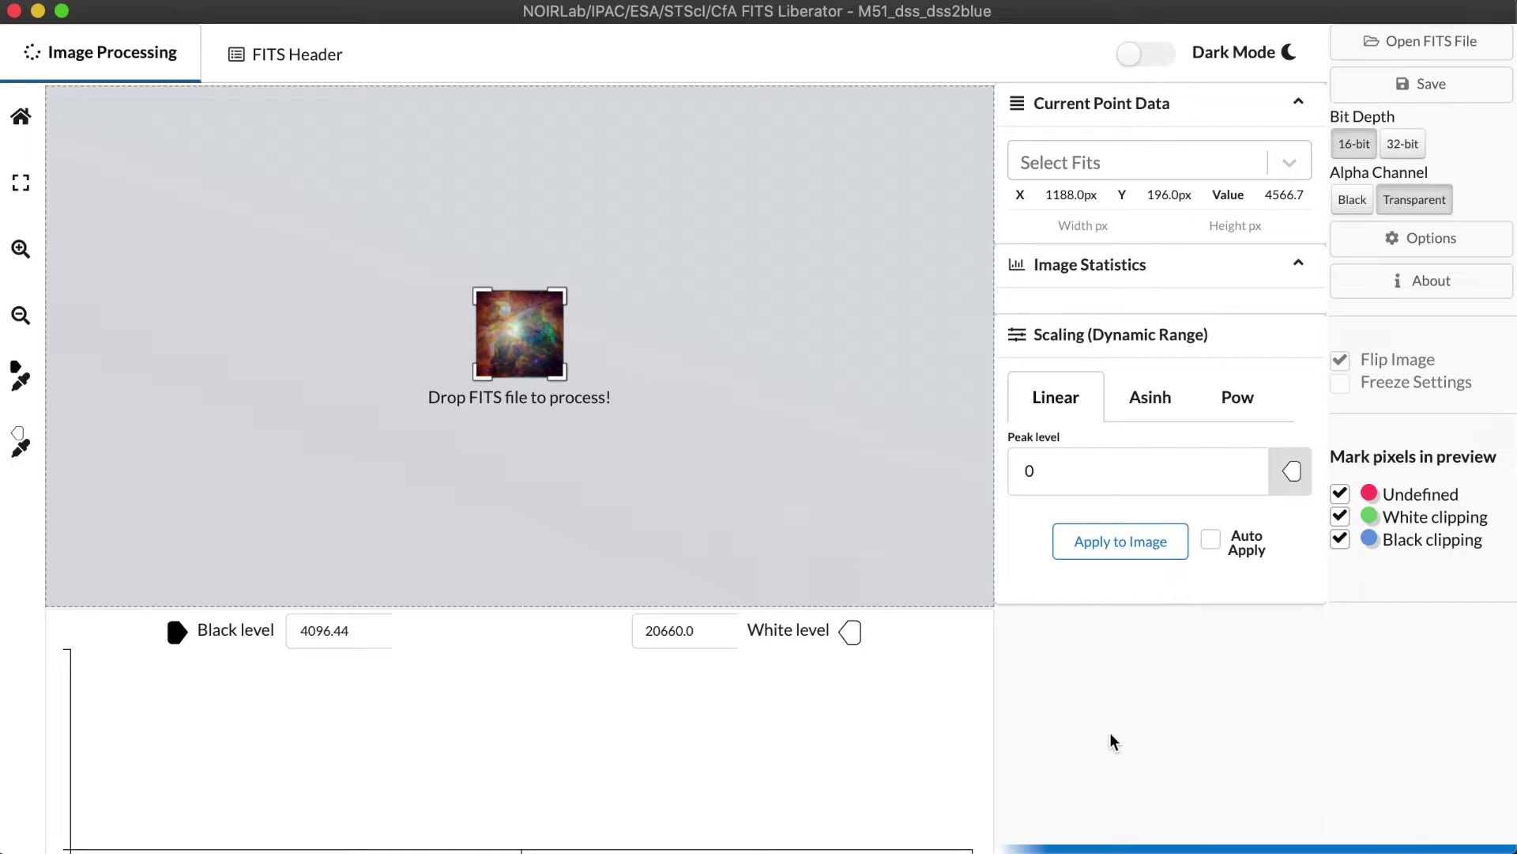
Open M51_dss_dss2blue.fits from the FITS Work folder.
click(1403, 53)
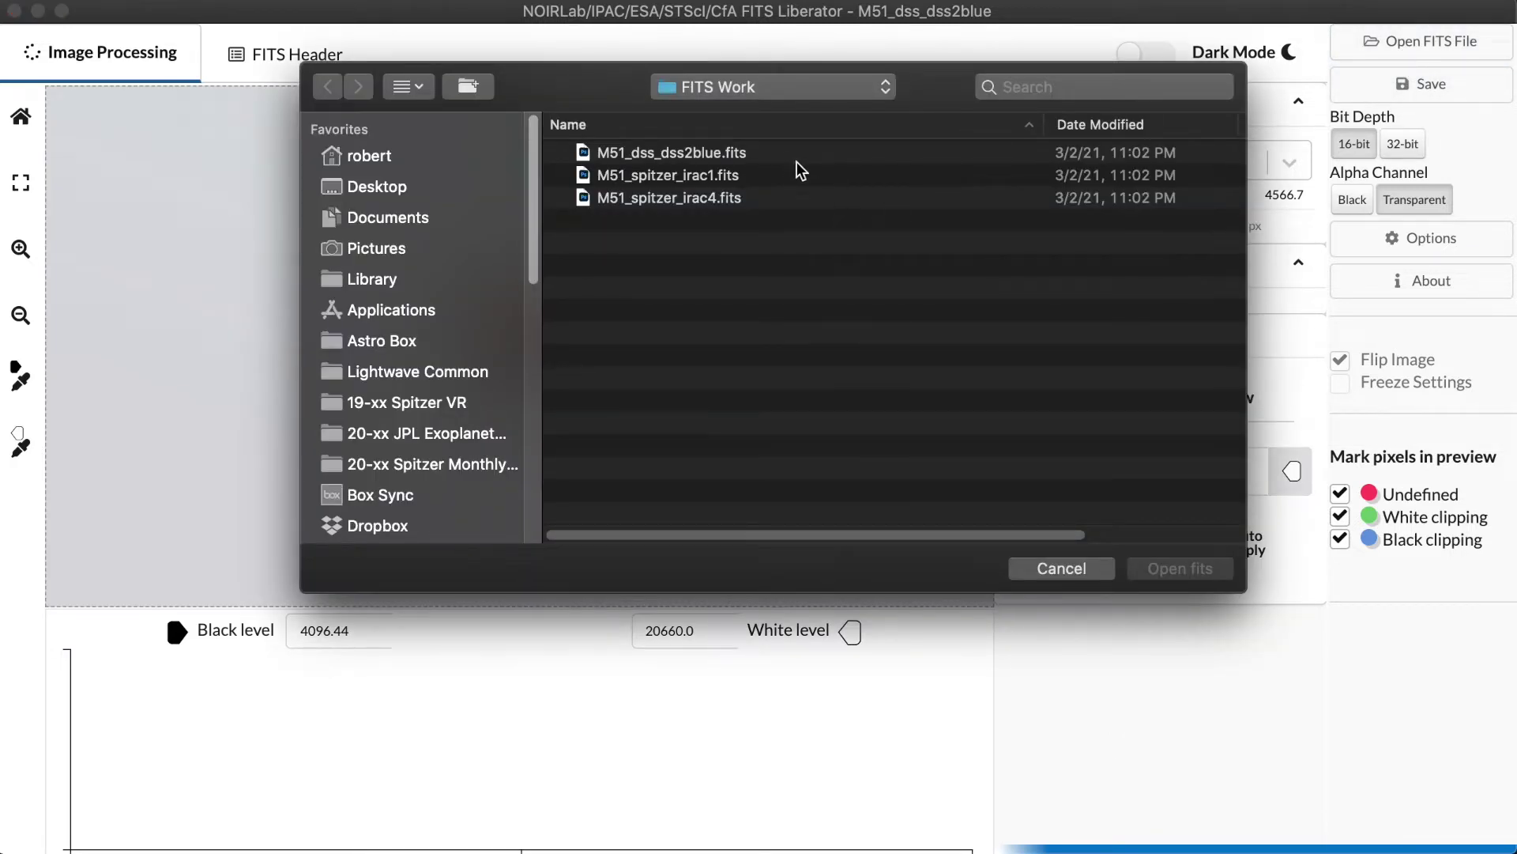
click(782, 160)
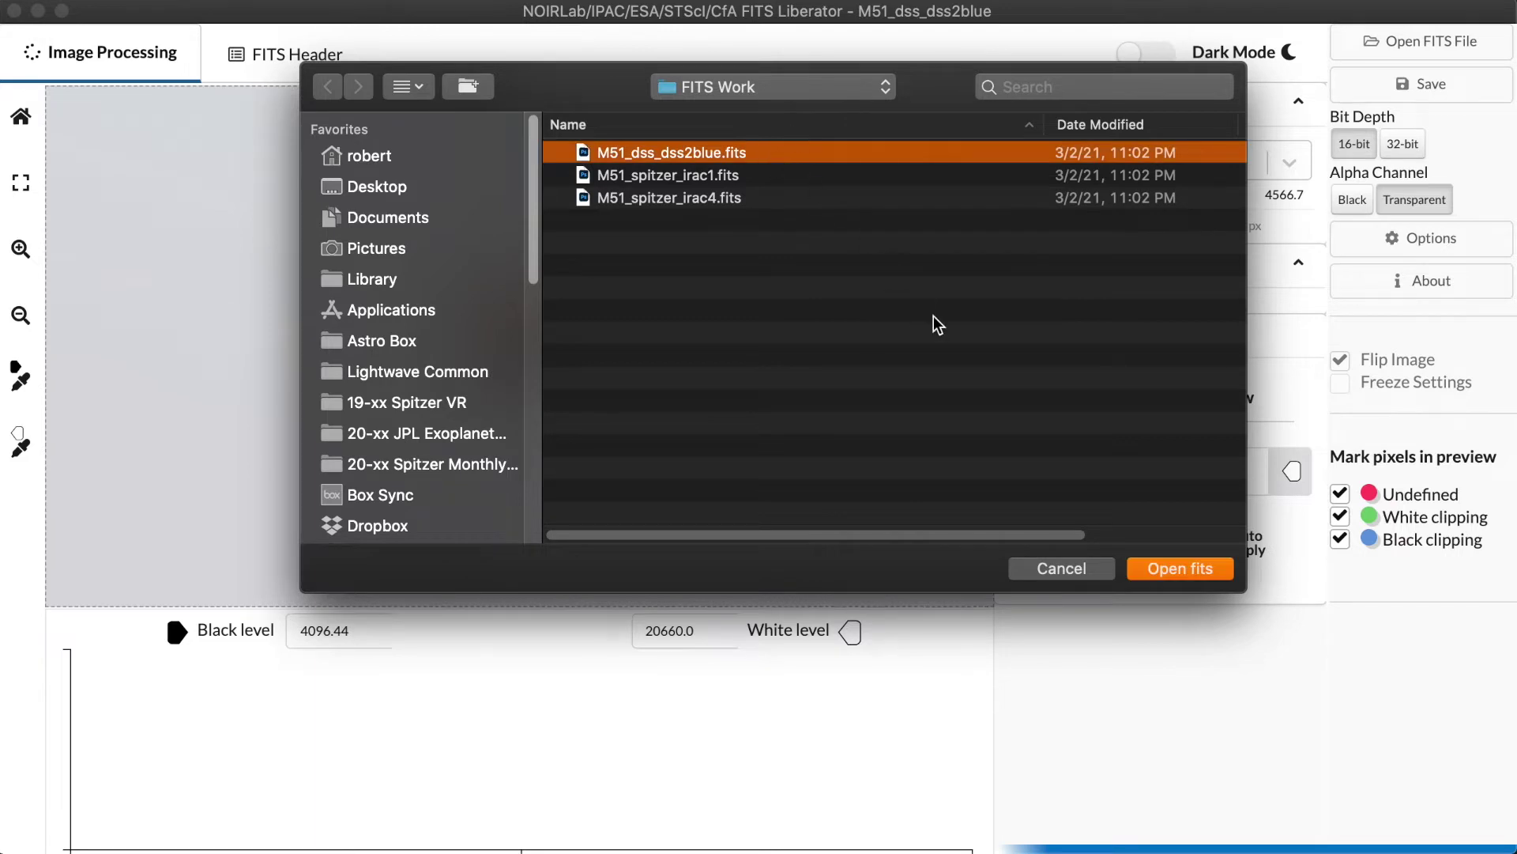
click(1172, 570)
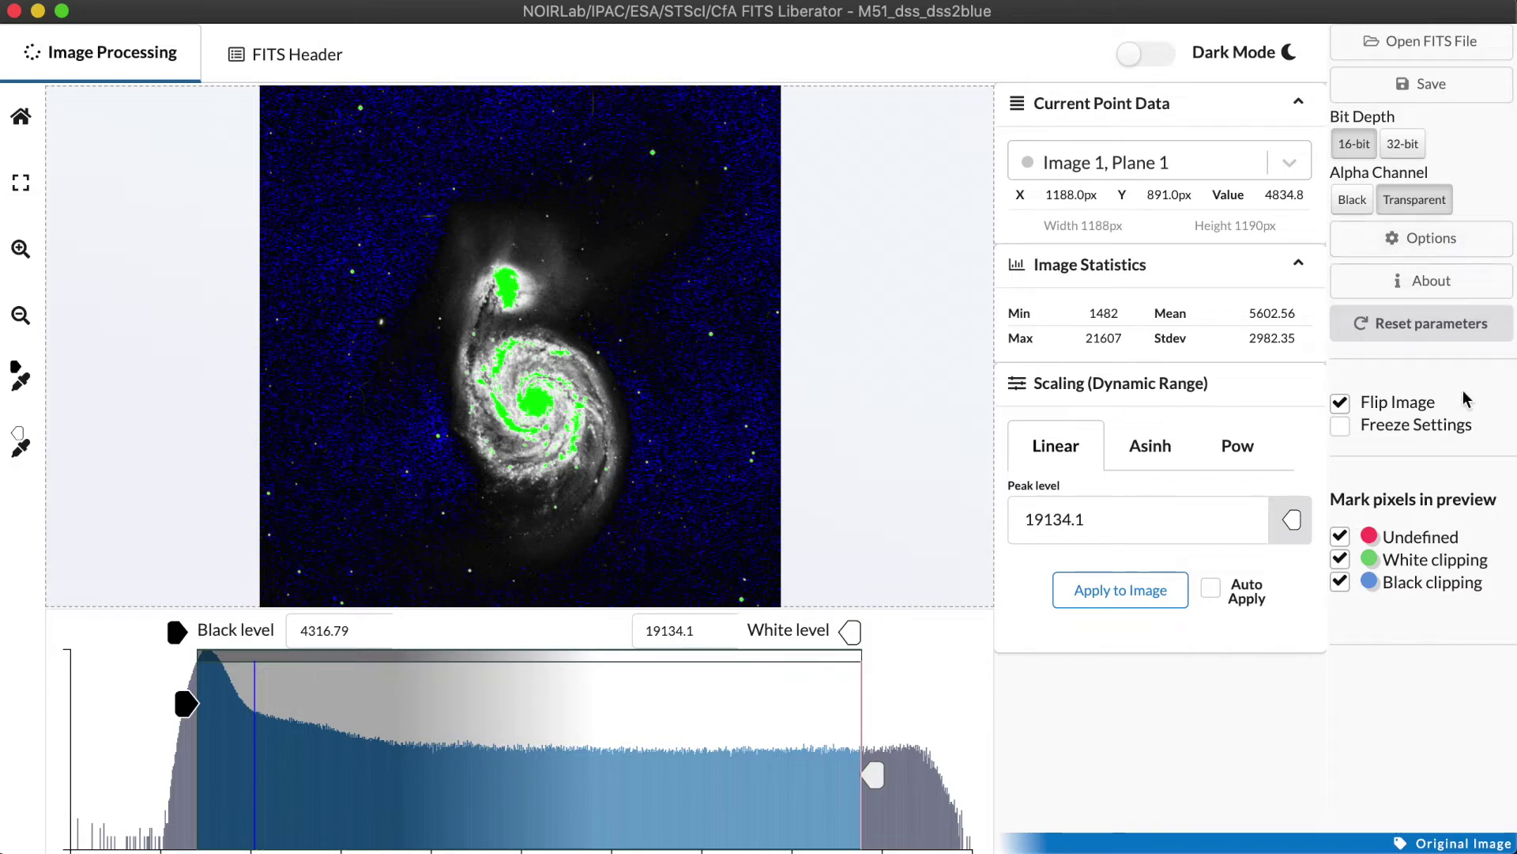
click(1434, 249)
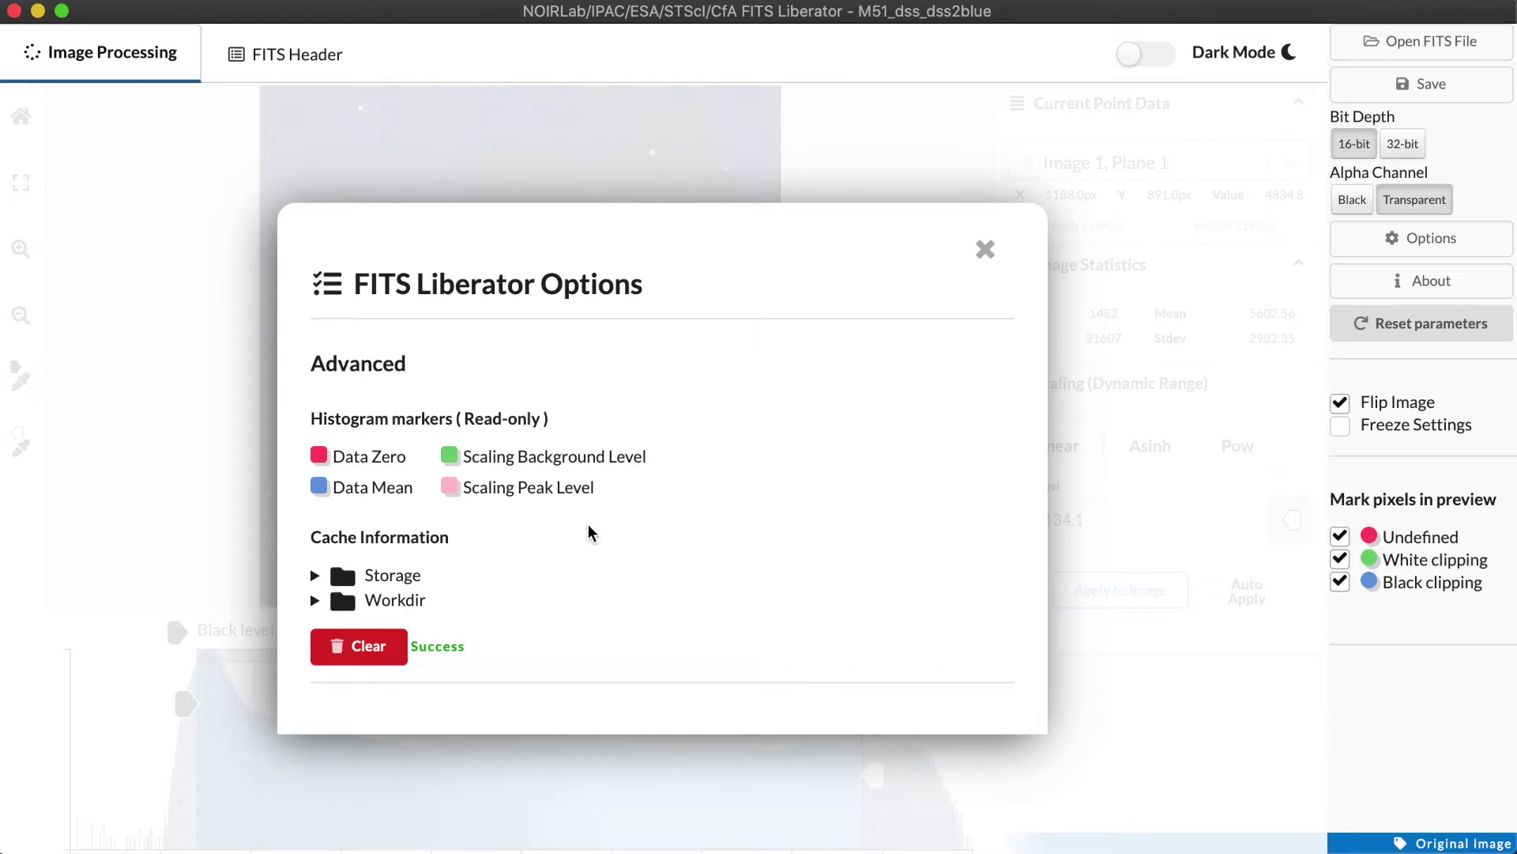
click(984, 251)
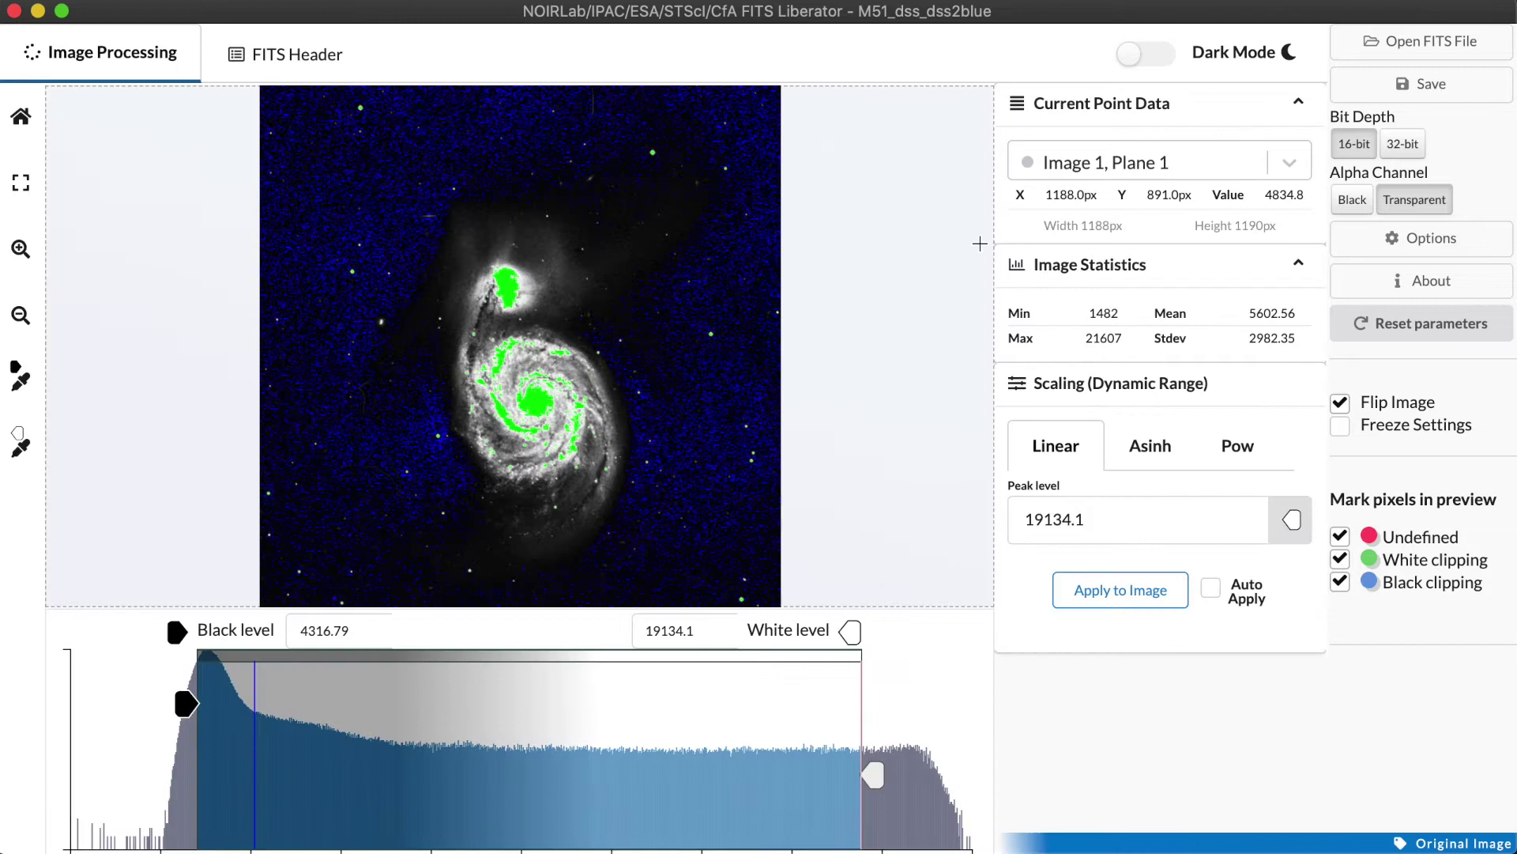
Try white level 20296.5 and black level 2652.39, then reset levels to 4316.79–19134.1.
click(1420, 333)
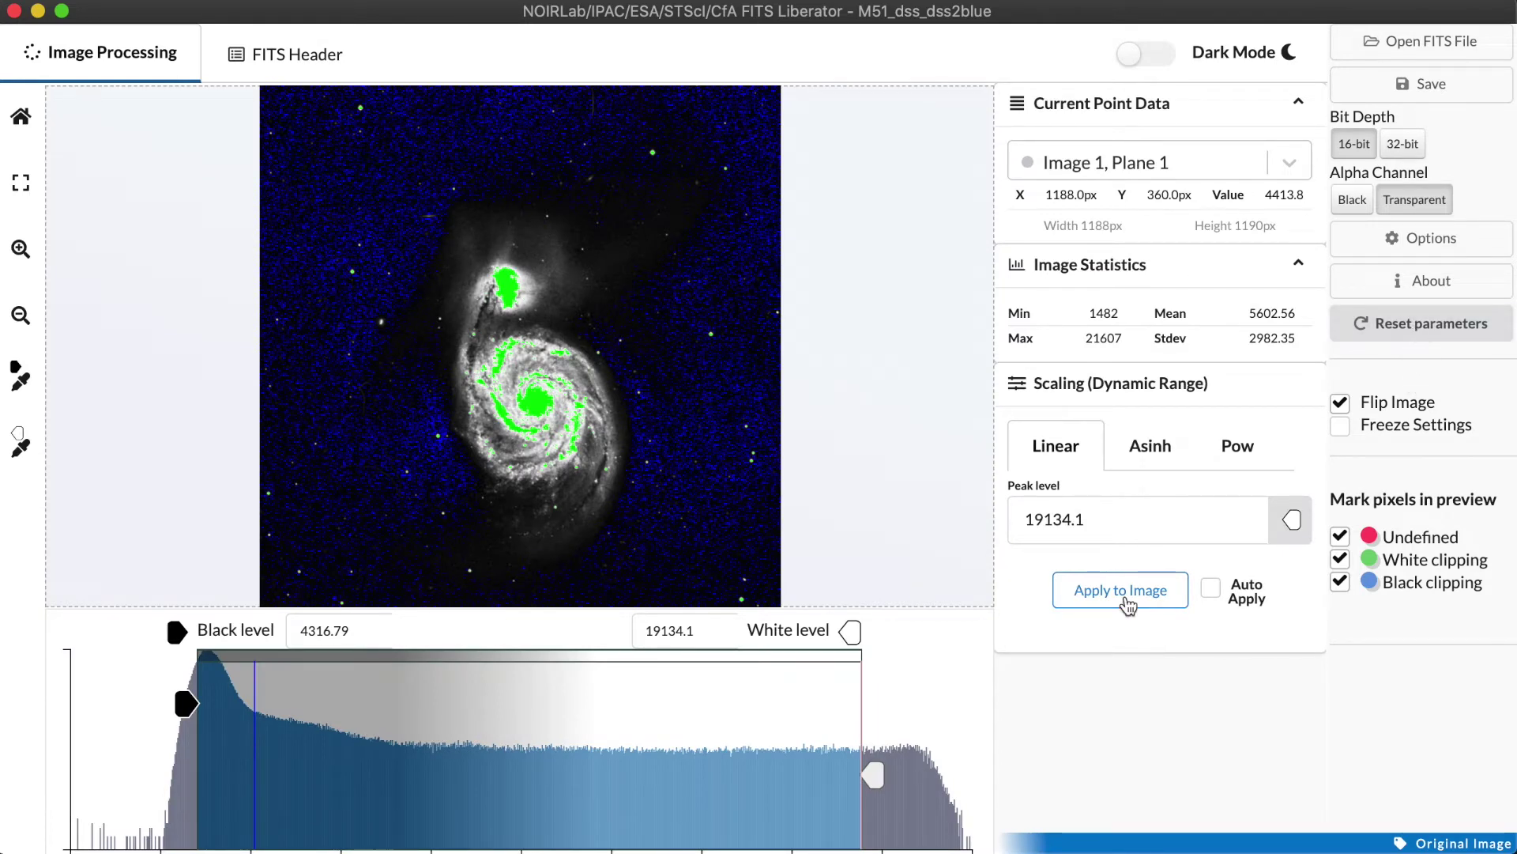
drag(874, 775, 926, 774)
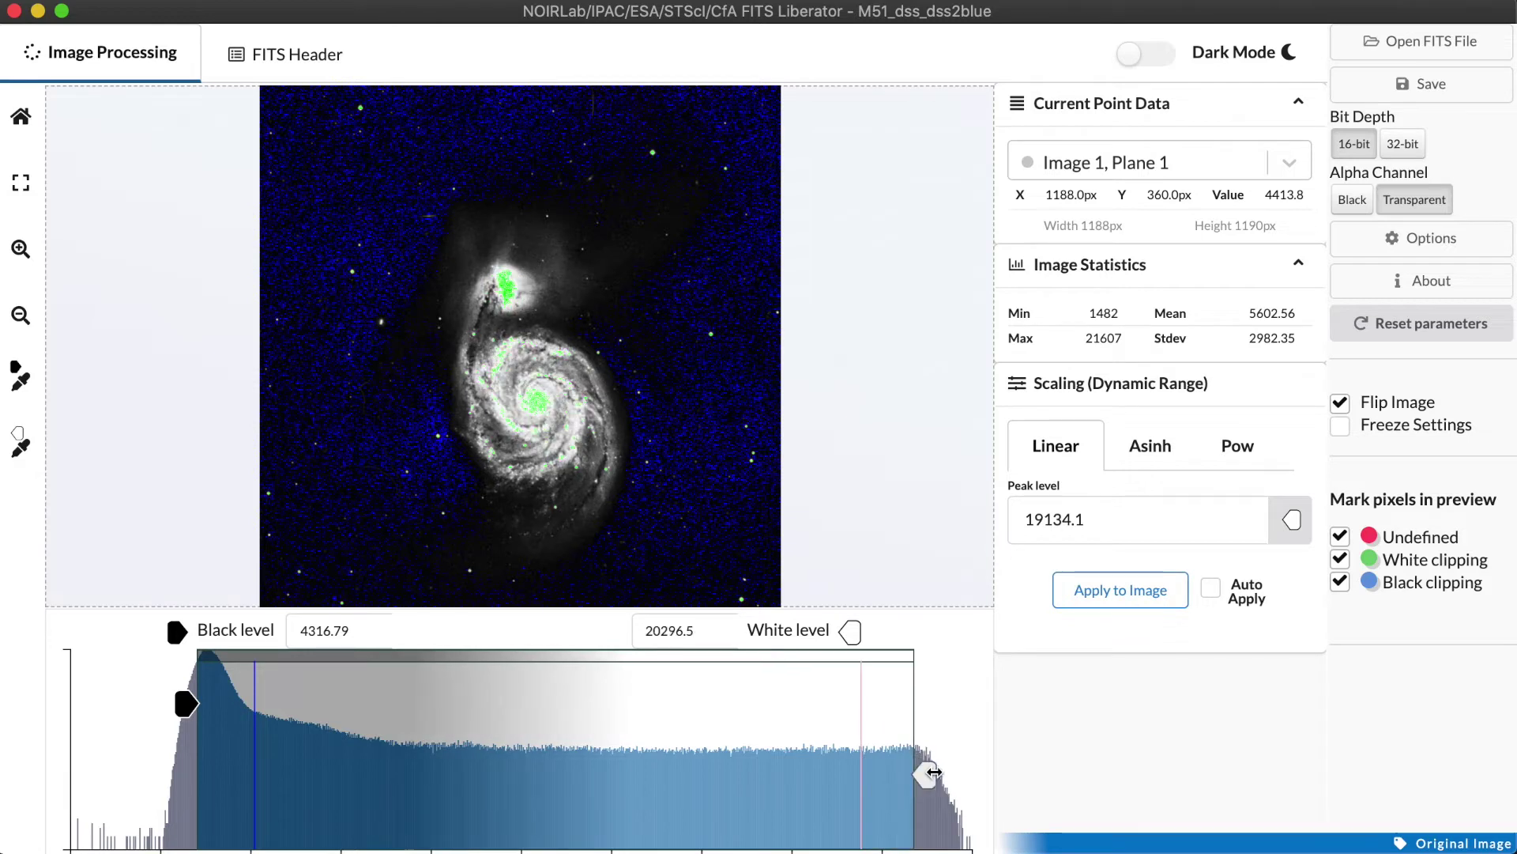
drag(183, 704, 111, 707)
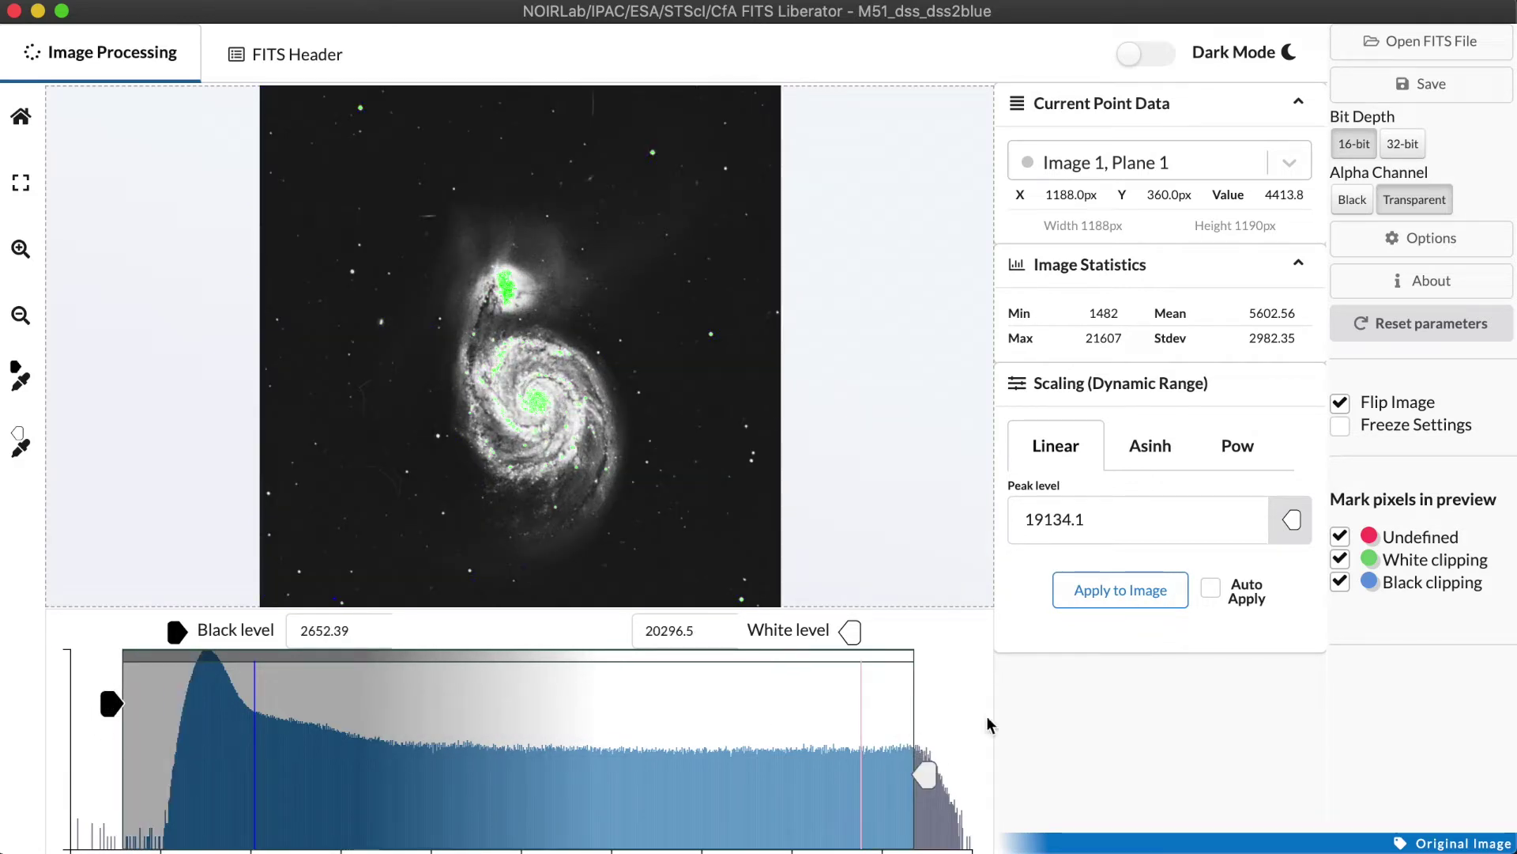
click(1420, 330)
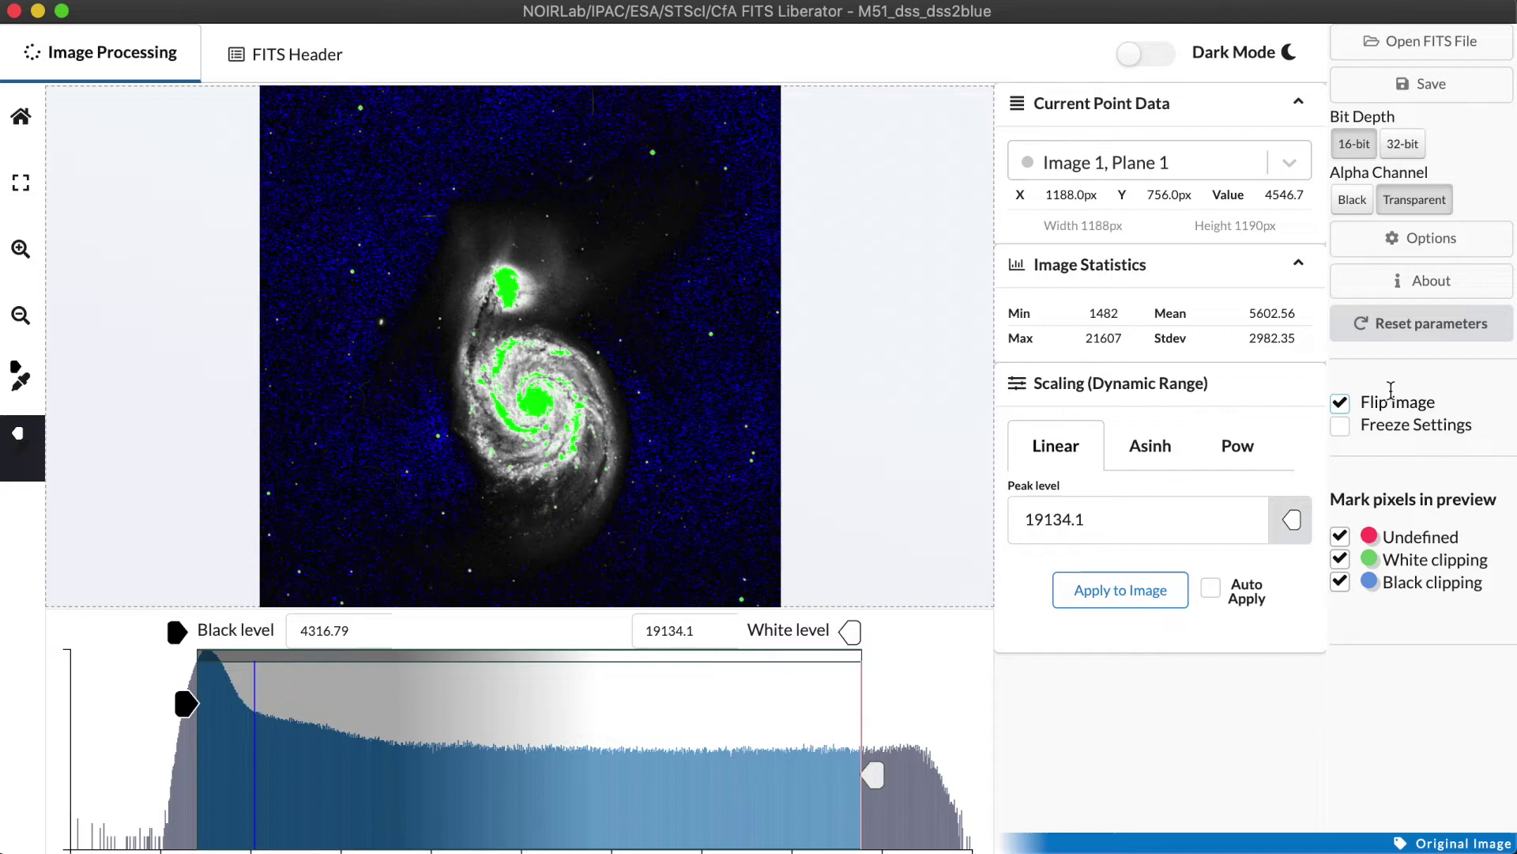
Toggle Flip Image off and back on so the galaxy is upright, and enable Freeze Settings.
click(1340, 405)
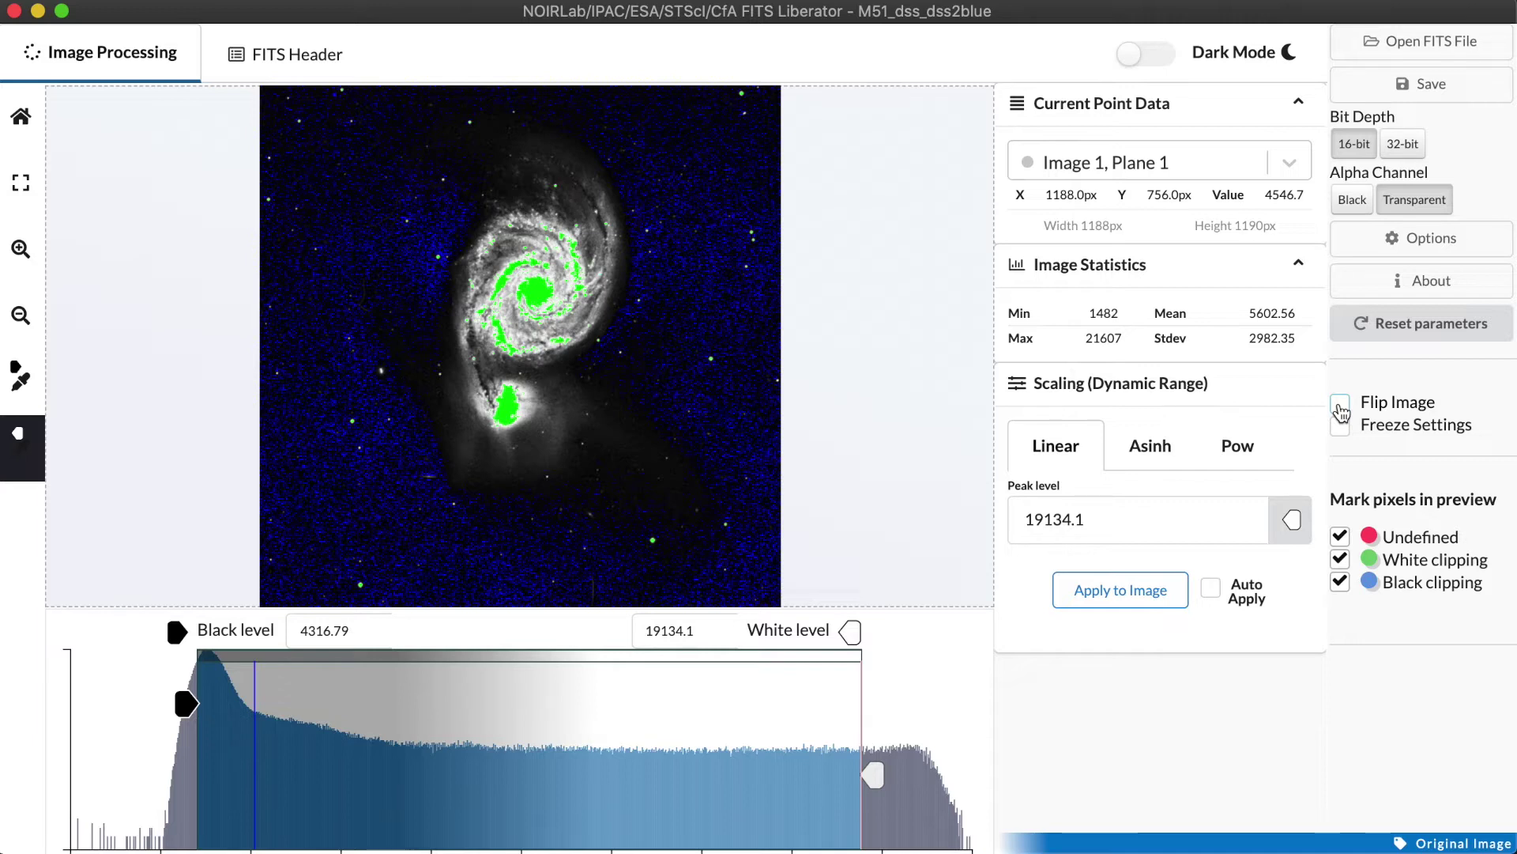
click(1341, 412)
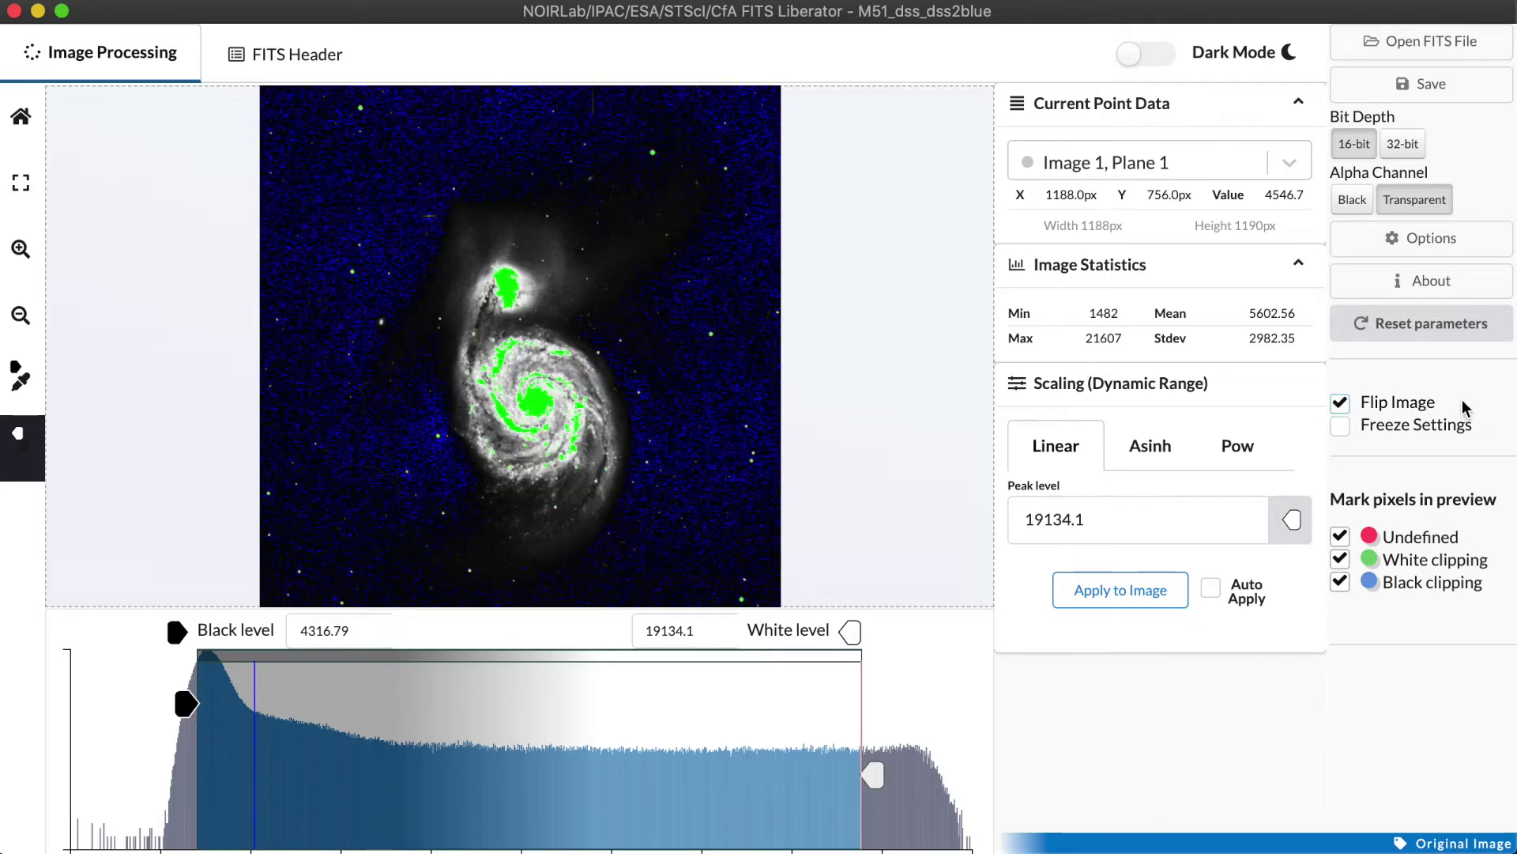
click(1338, 429)
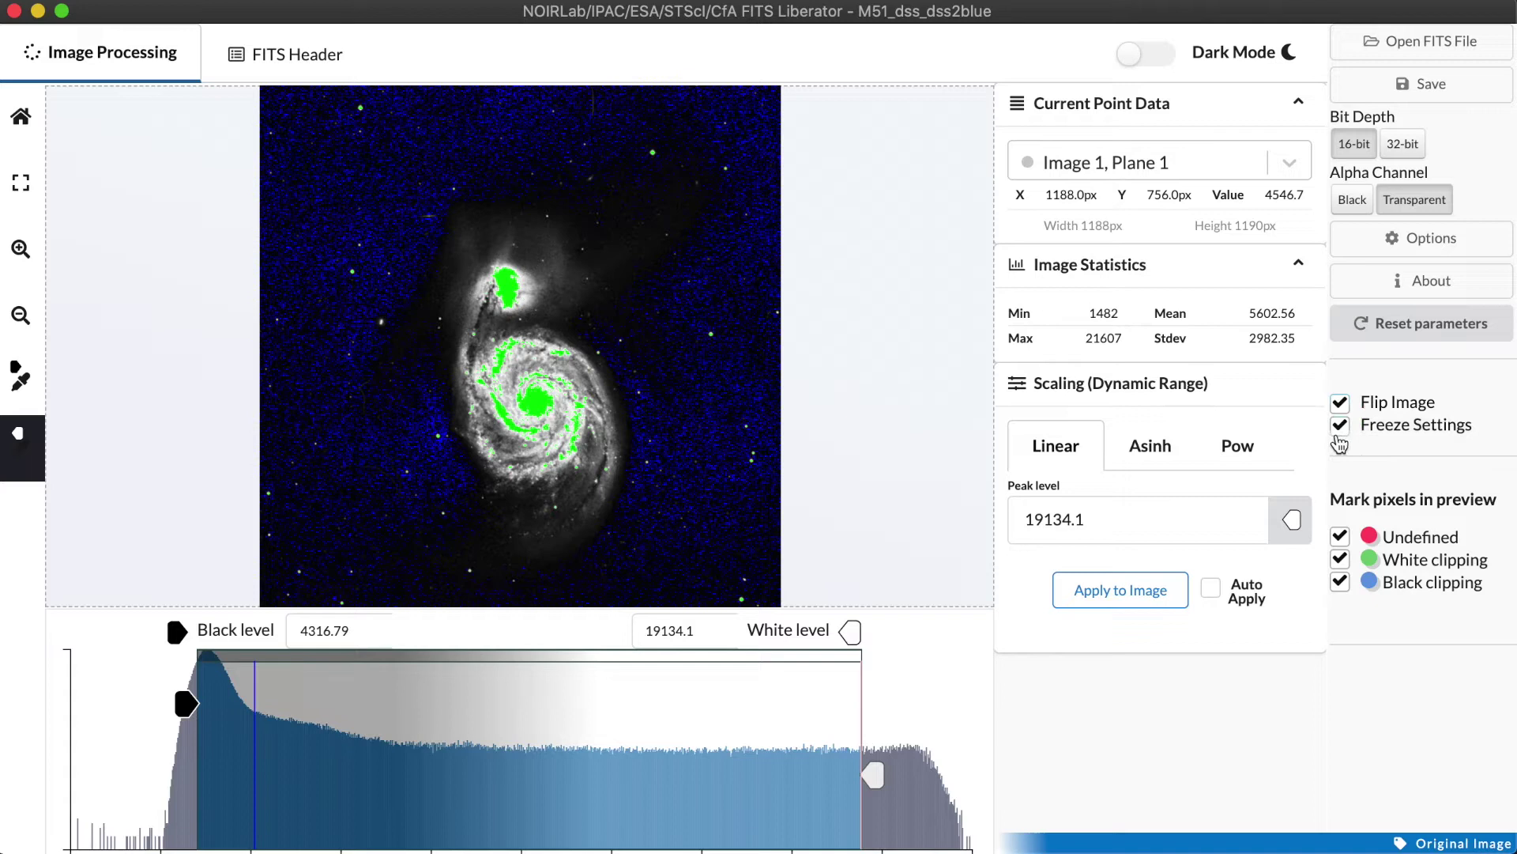
Toggle Freeze Settings off, on, then off again, leaving levels 4316.79–19134.1 unchanged.
click(1336, 431)
click(1340, 431)
click(1390, 431)
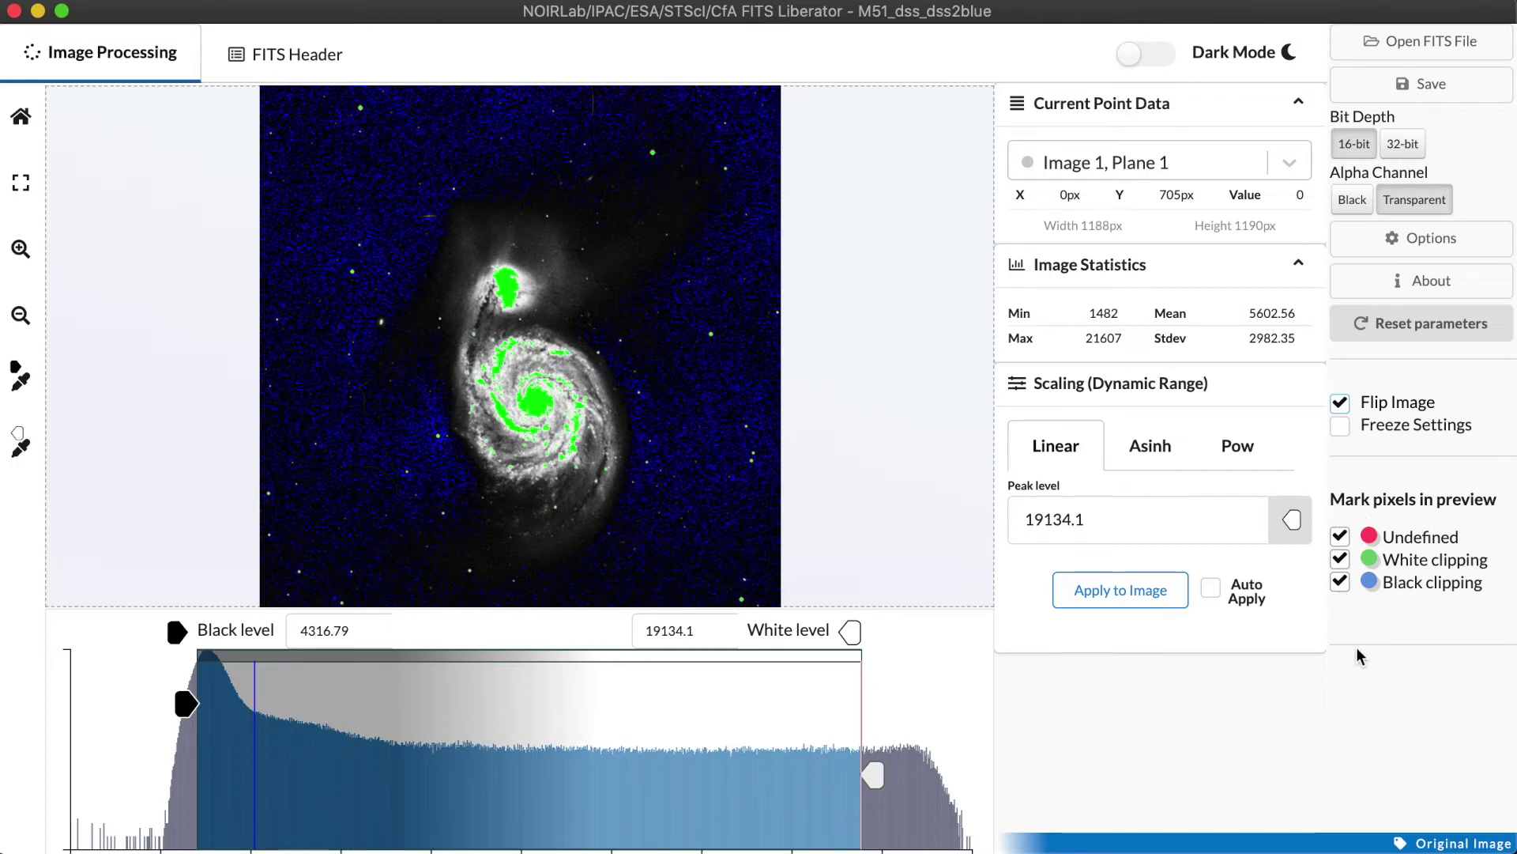
Toggle the white and black clipping-mark previews, leaving both hidden.
click(1341, 562)
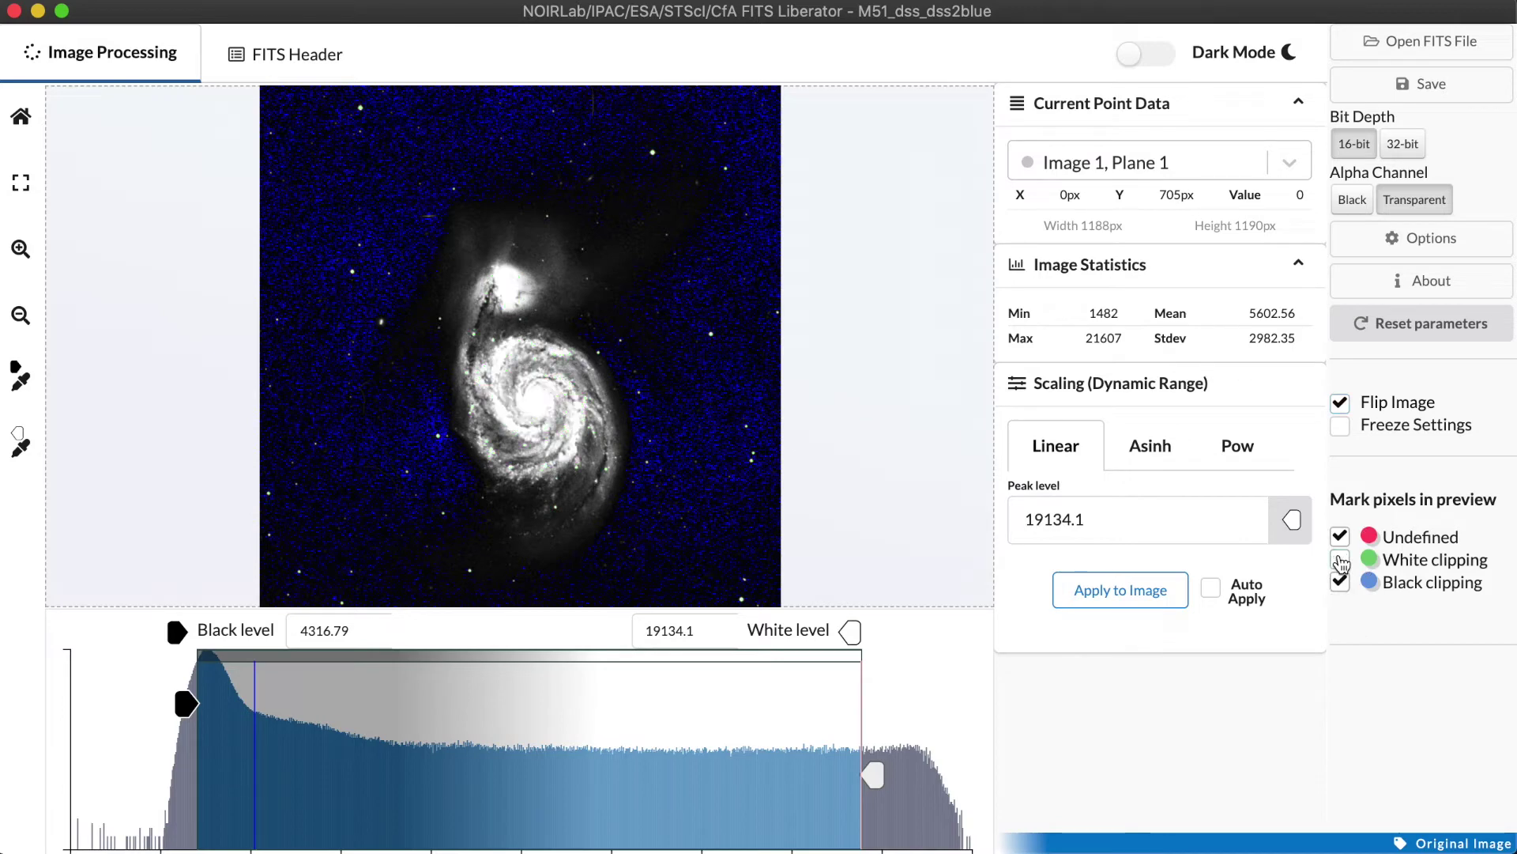
click(1341, 561)
click(1340, 584)
click(1340, 588)
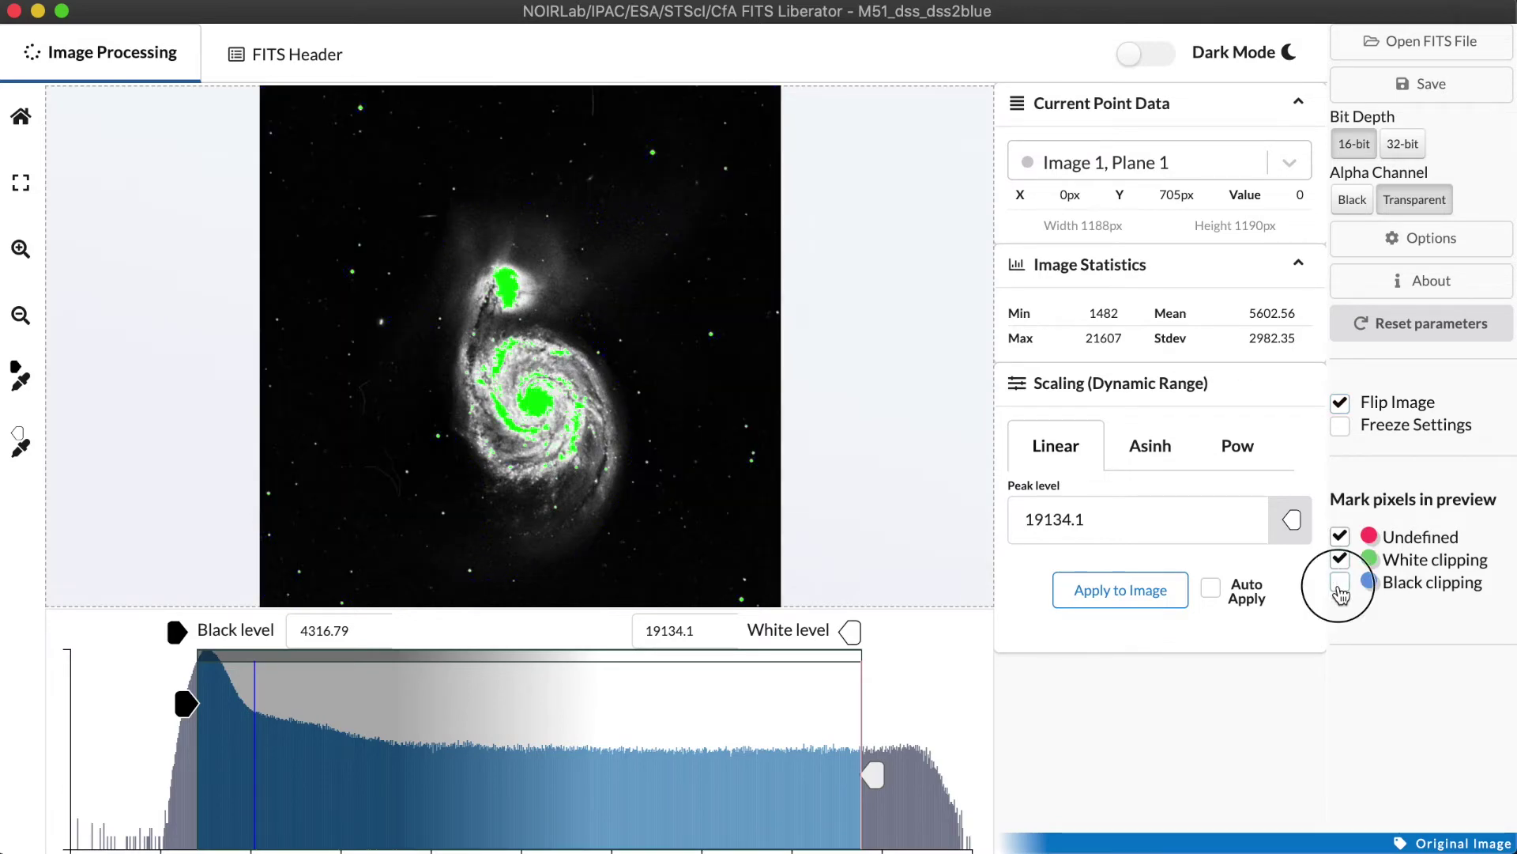
click(1340, 583)
click(1340, 560)
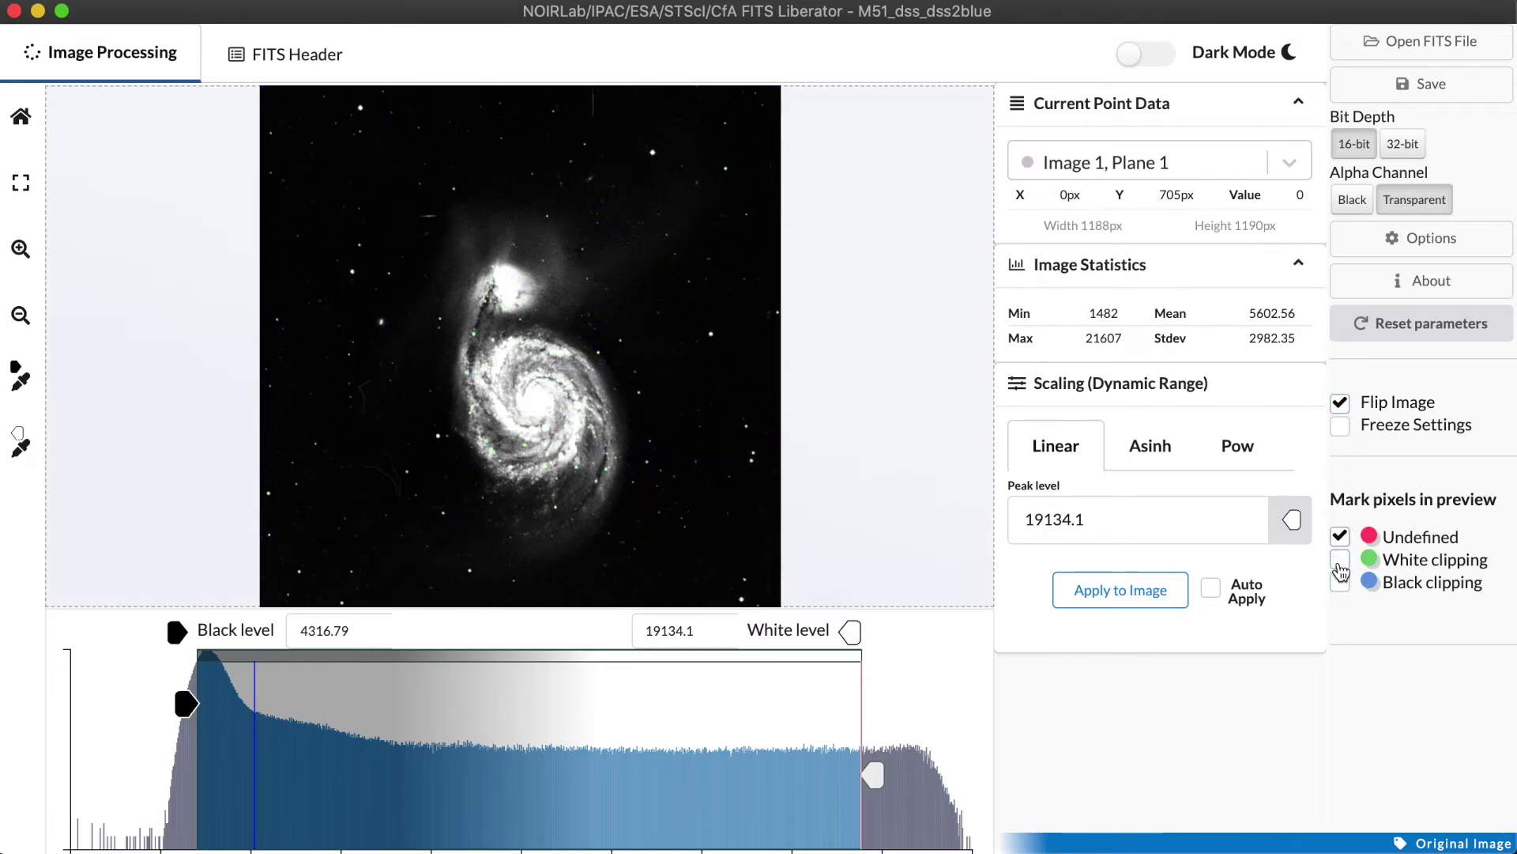
Raise the white level to 19926.7, adjust the black level, and show both clipping marks again.
drag(877, 773, 909, 774)
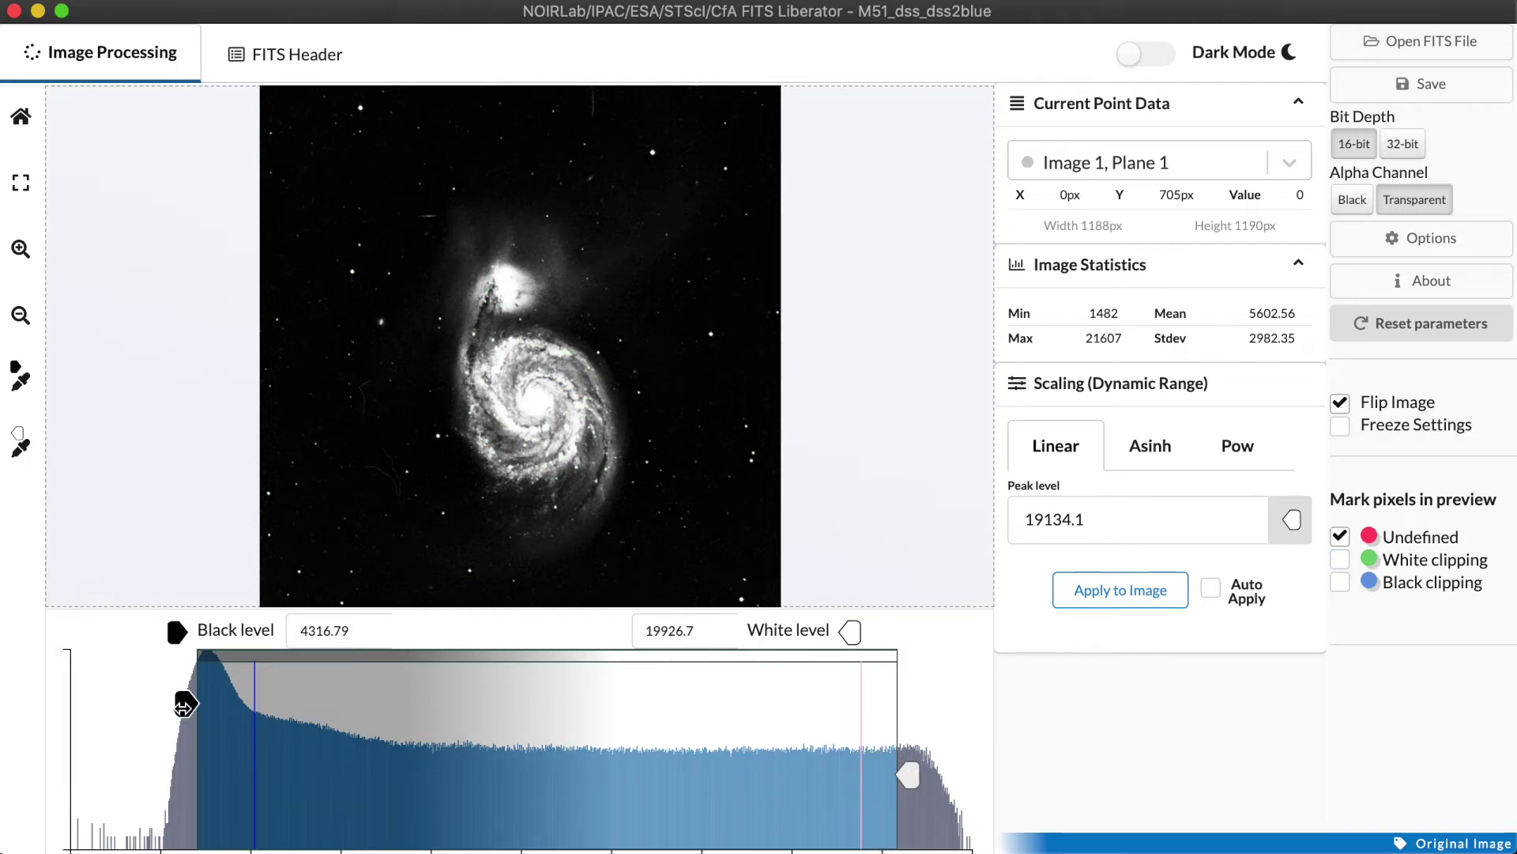
mouse_move(186, 705)
mouse_down()
mouse_move(253, 710)
mouse_move(164, 705)
mouse_up()
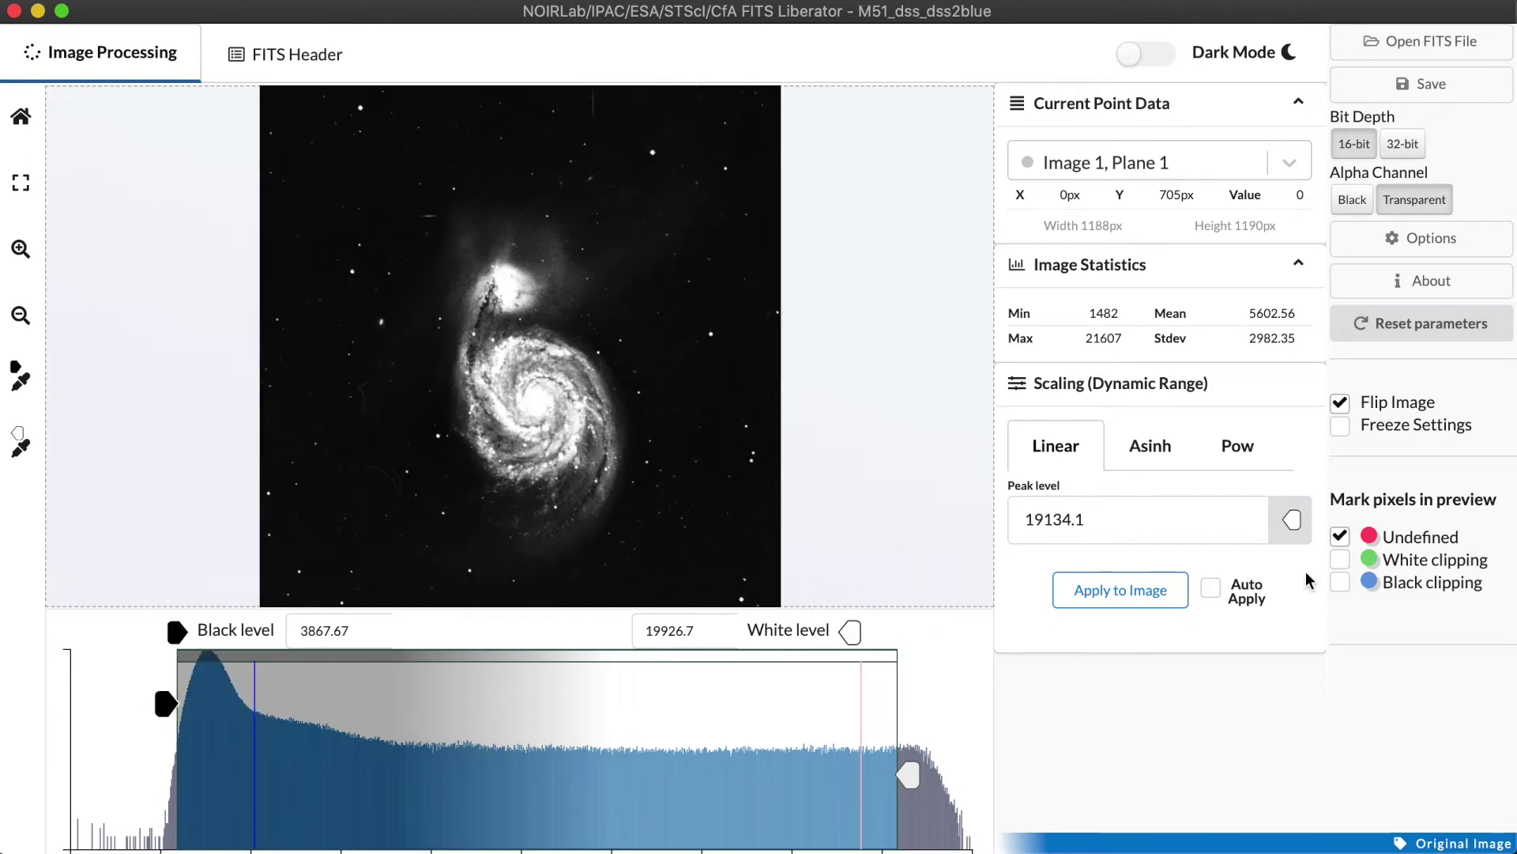
click(1340, 581)
click(1341, 559)
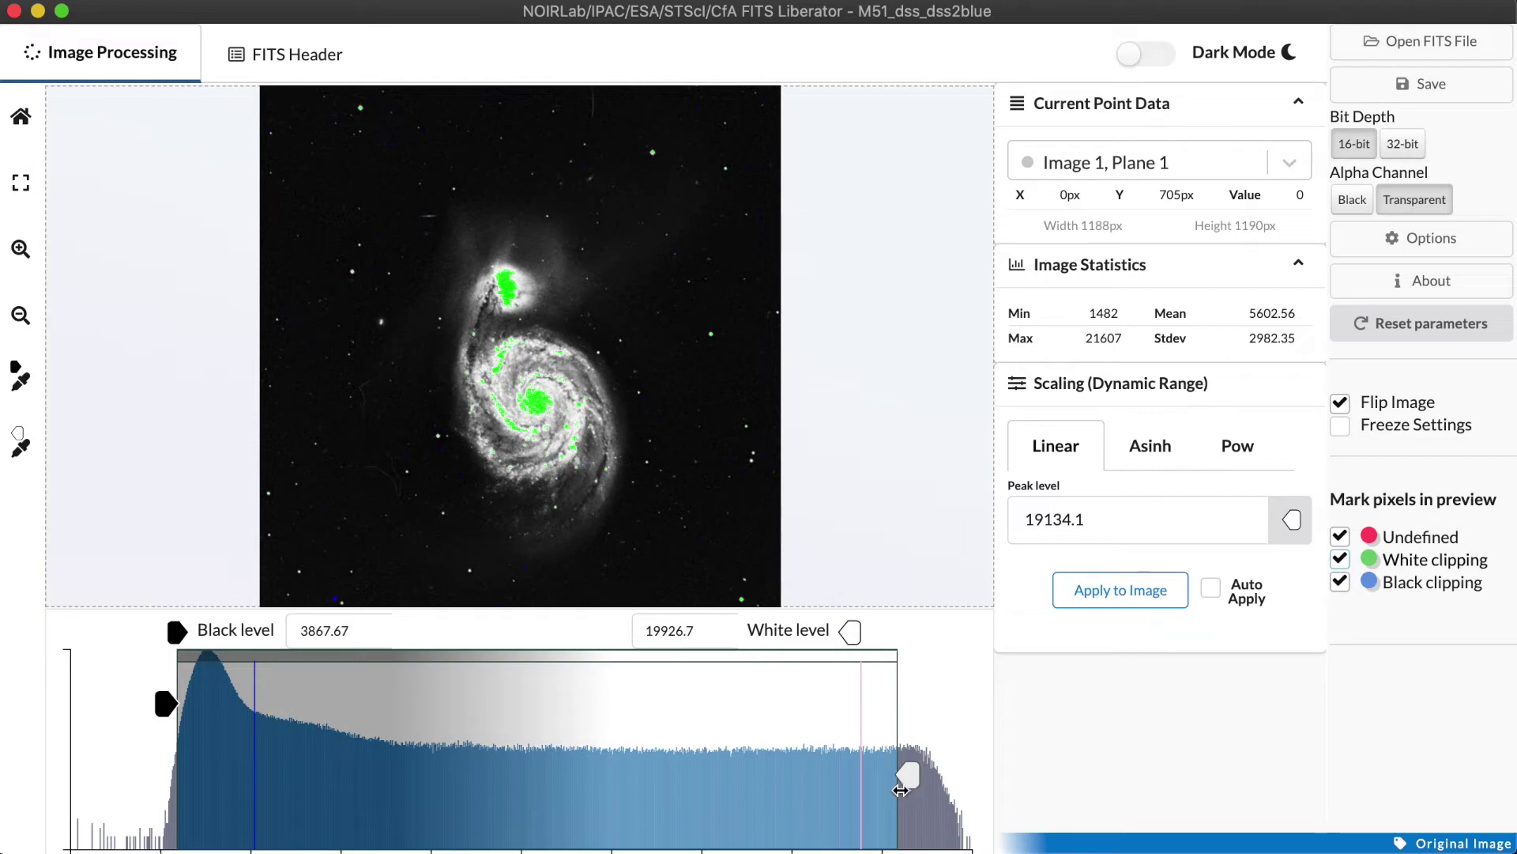
Fine-tune white level to 21089.1 and black level to 3709.16 until green clipping disappears.
drag(908, 787, 945, 776)
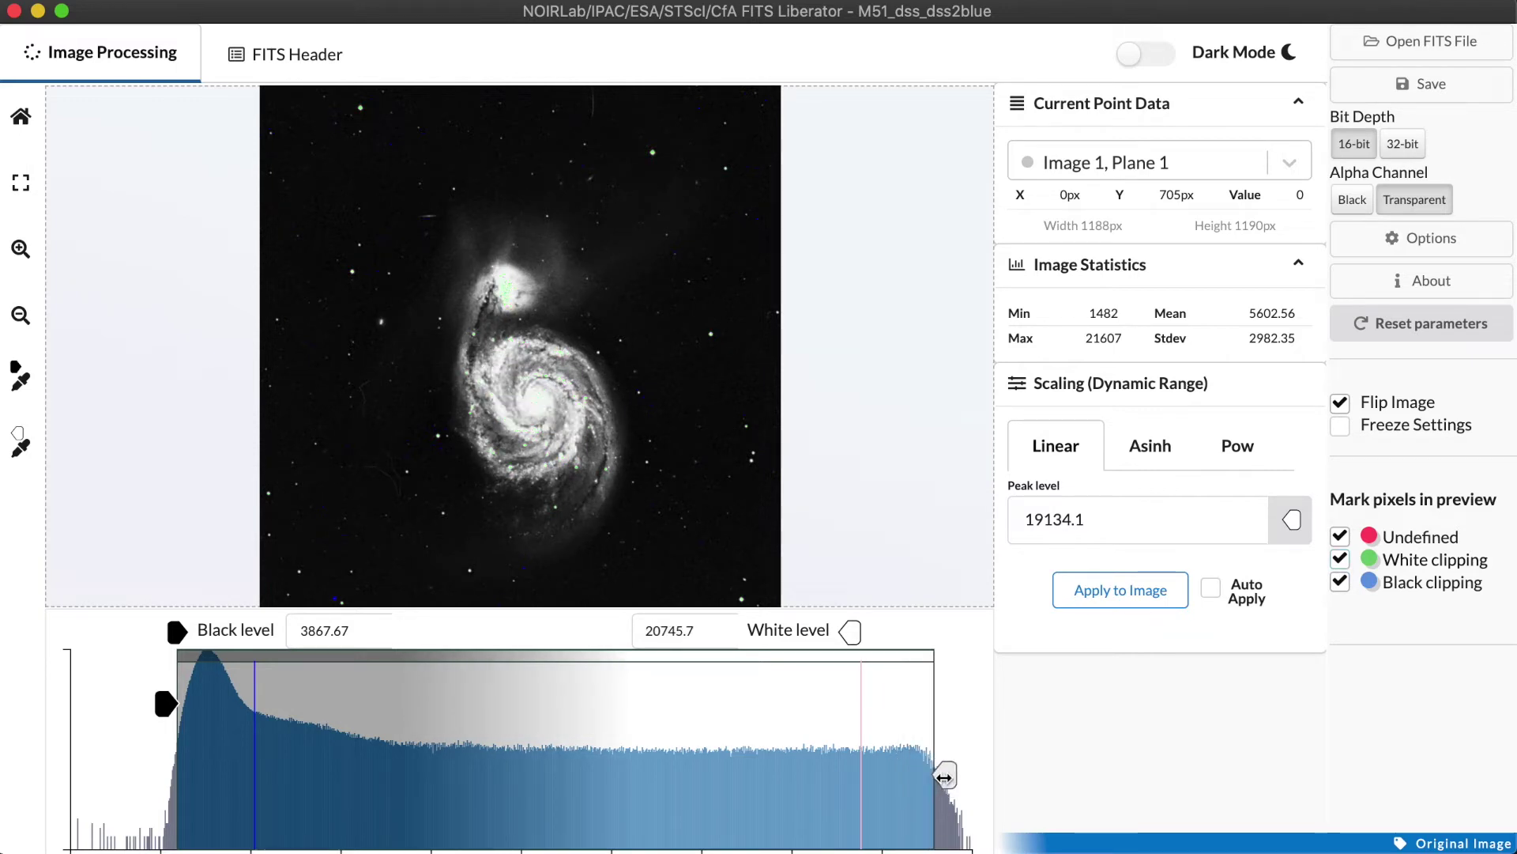
drag(944, 777, 931, 776)
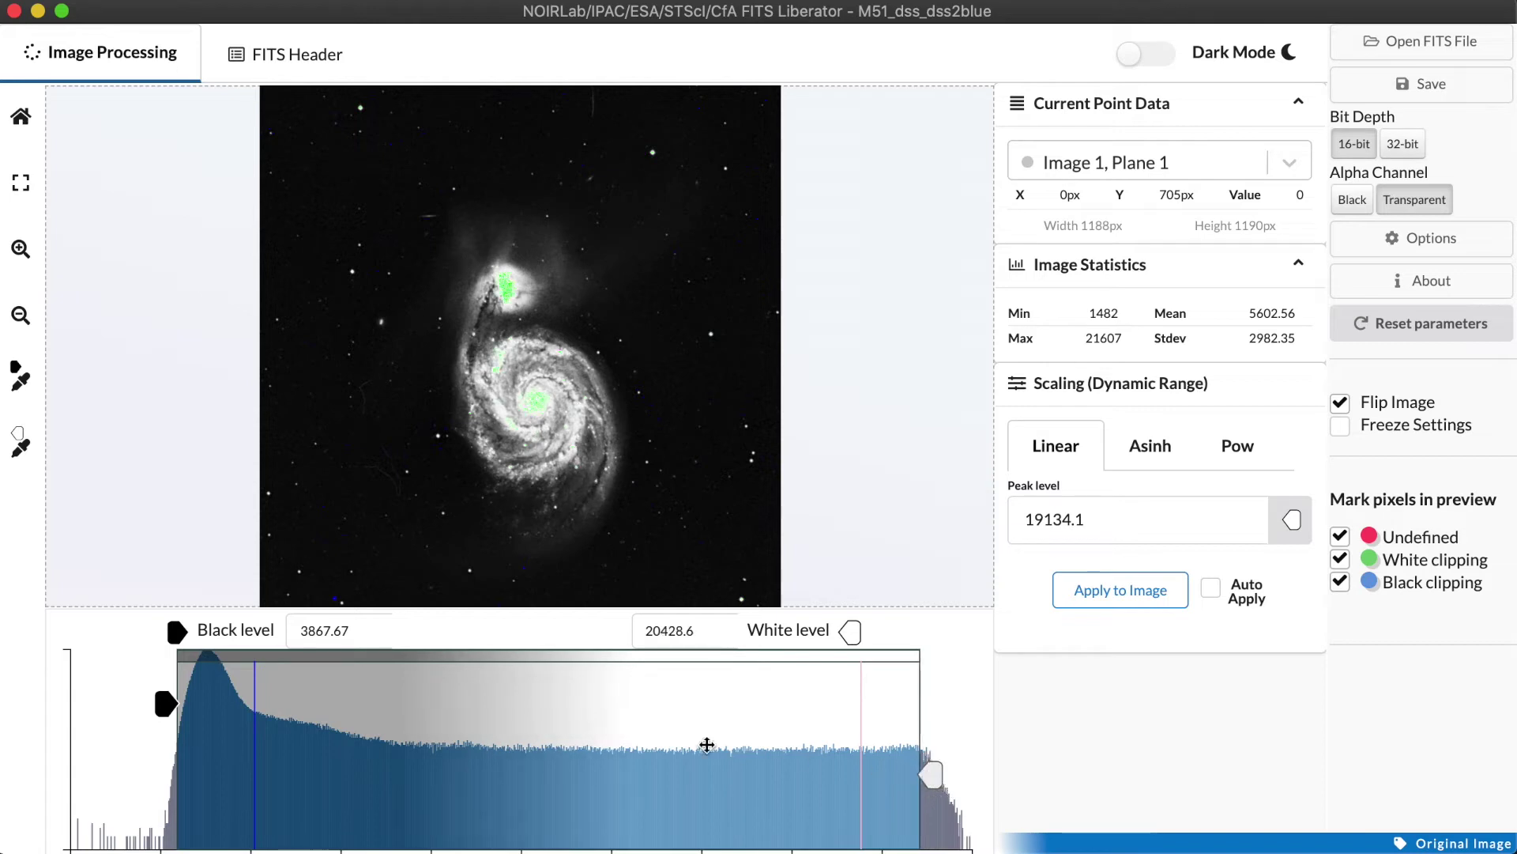
click(164, 706)
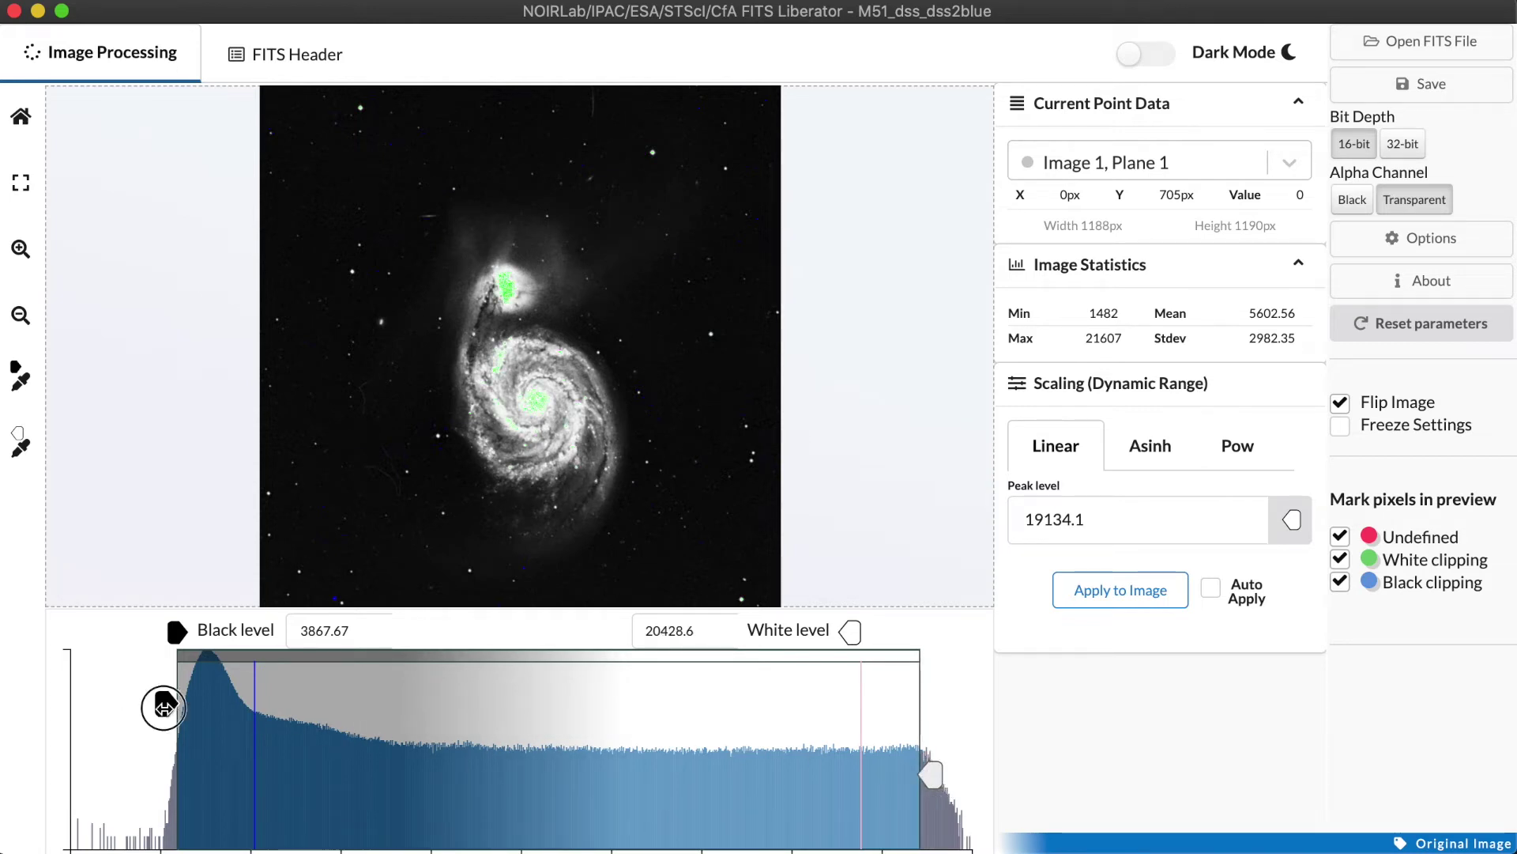
mouse_move(164, 706)
mouse_down()
mouse_move(182, 702)
mouse_move(158, 703)
mouse_up()
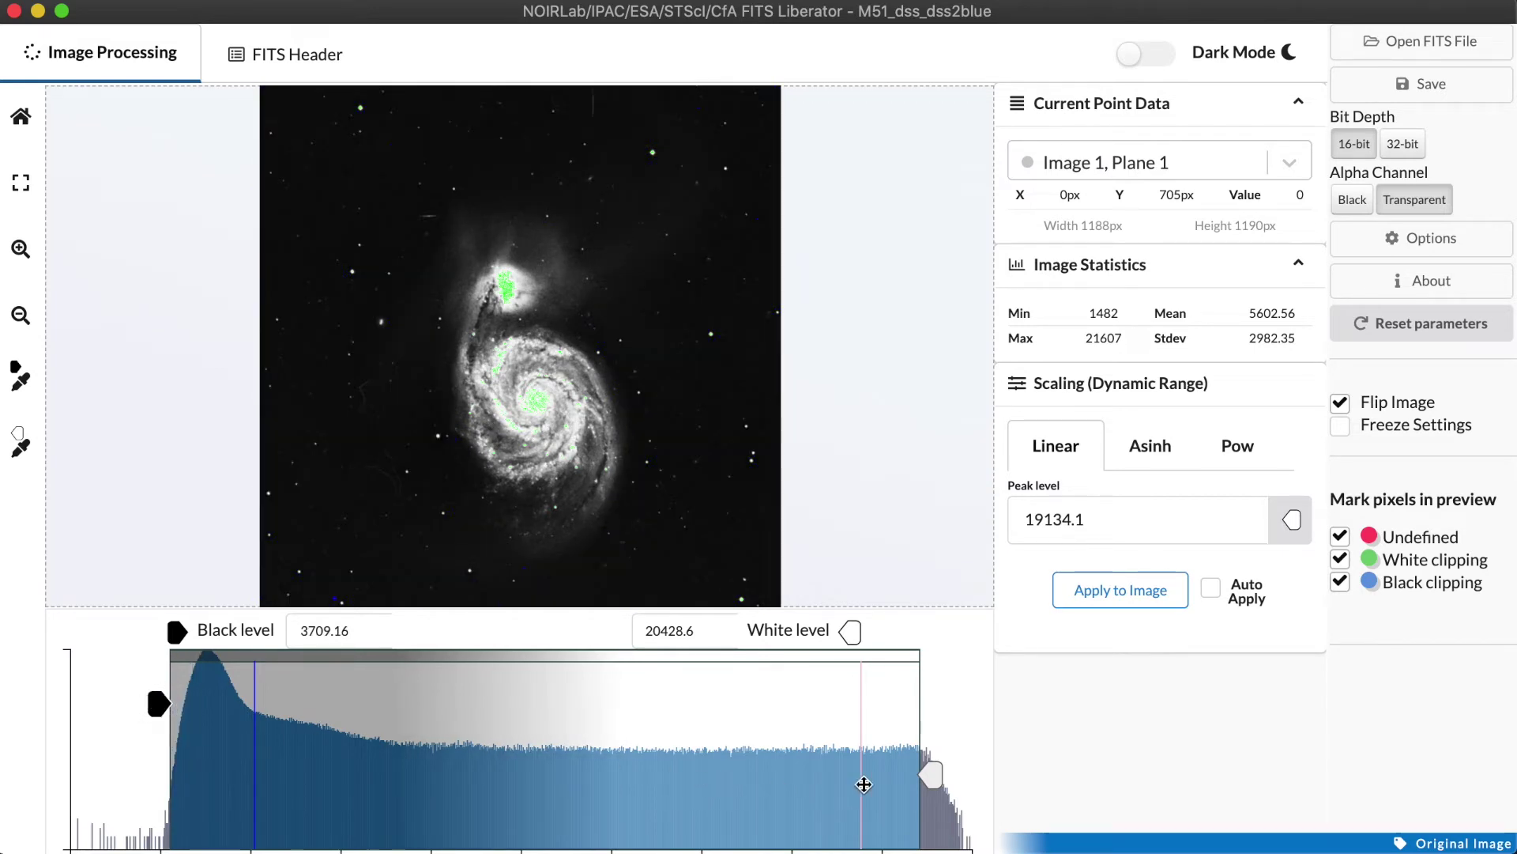
mouse_move(932, 775)
mouse_down()
mouse_move(902, 775)
mouse_move(959, 775)
mouse_up()
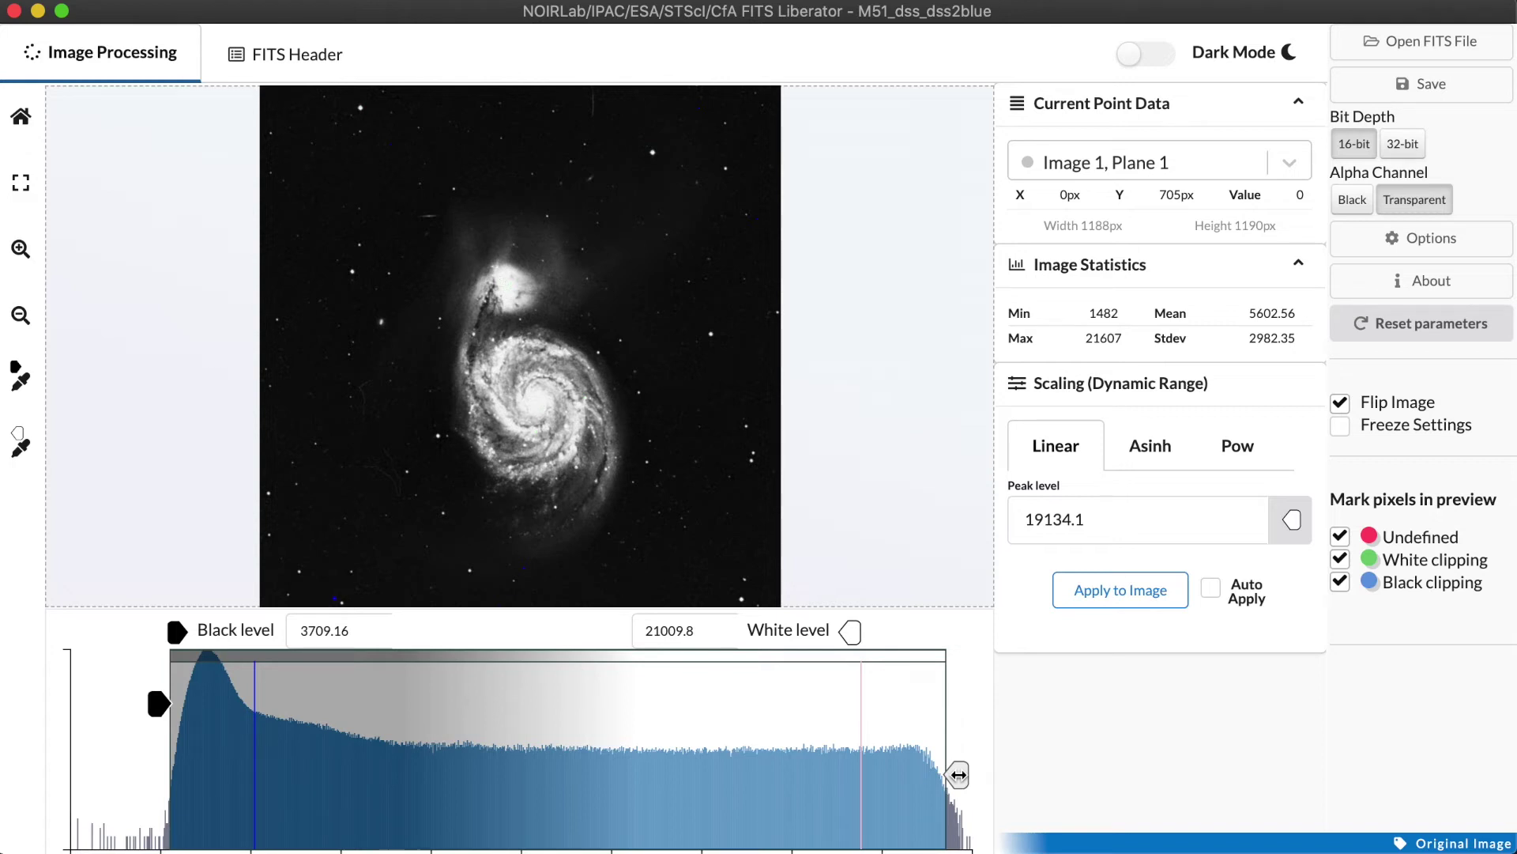
drag(959, 775, 962, 772)
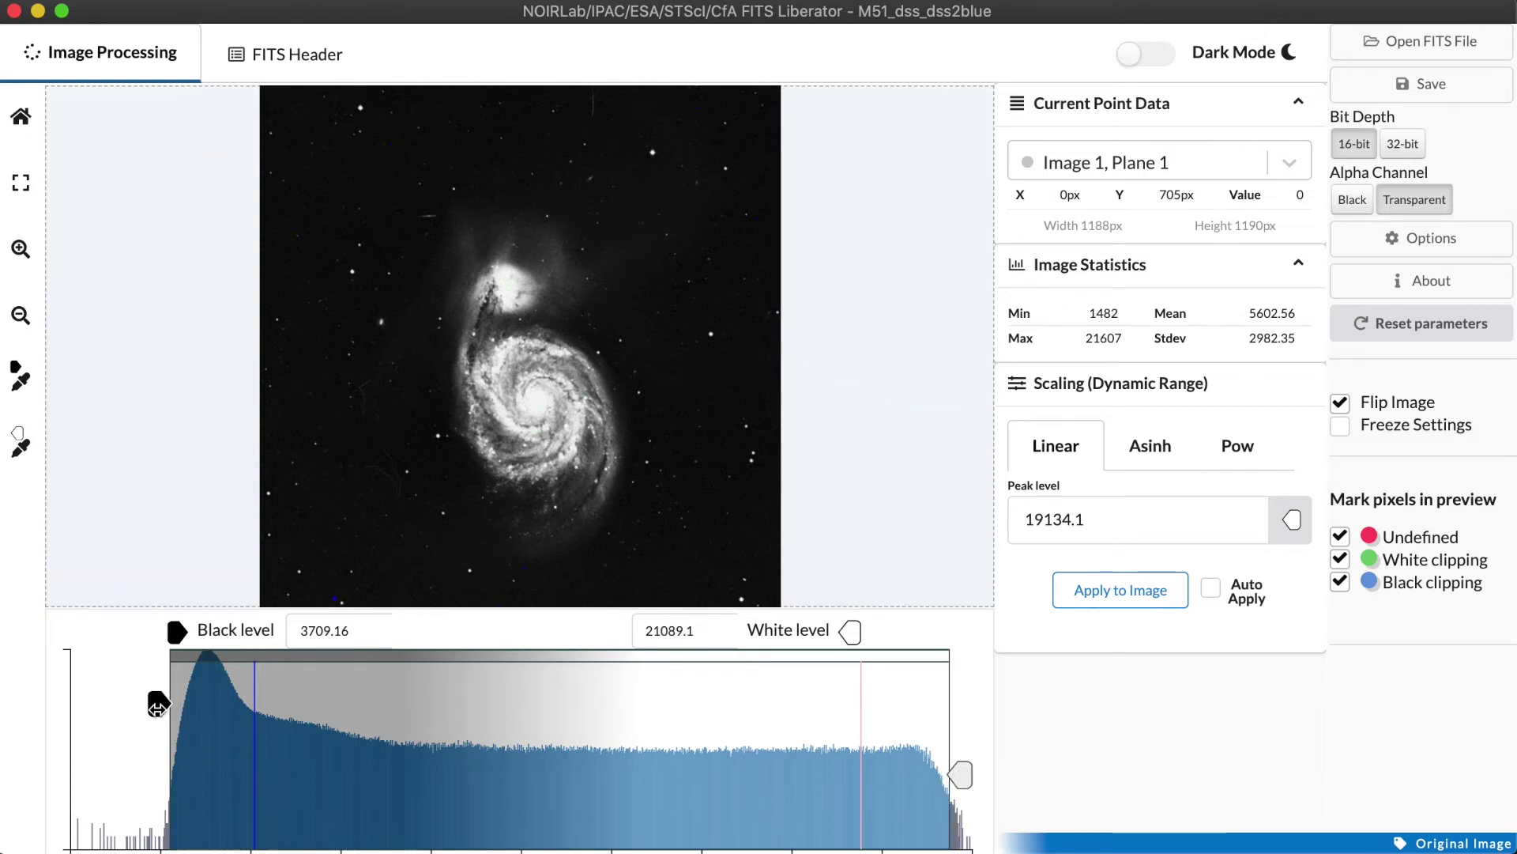
drag(157, 702, 156, 702)
Save the stretched image as M51_dss_dss2blue.tif in FITS Work.
click(1393, 89)
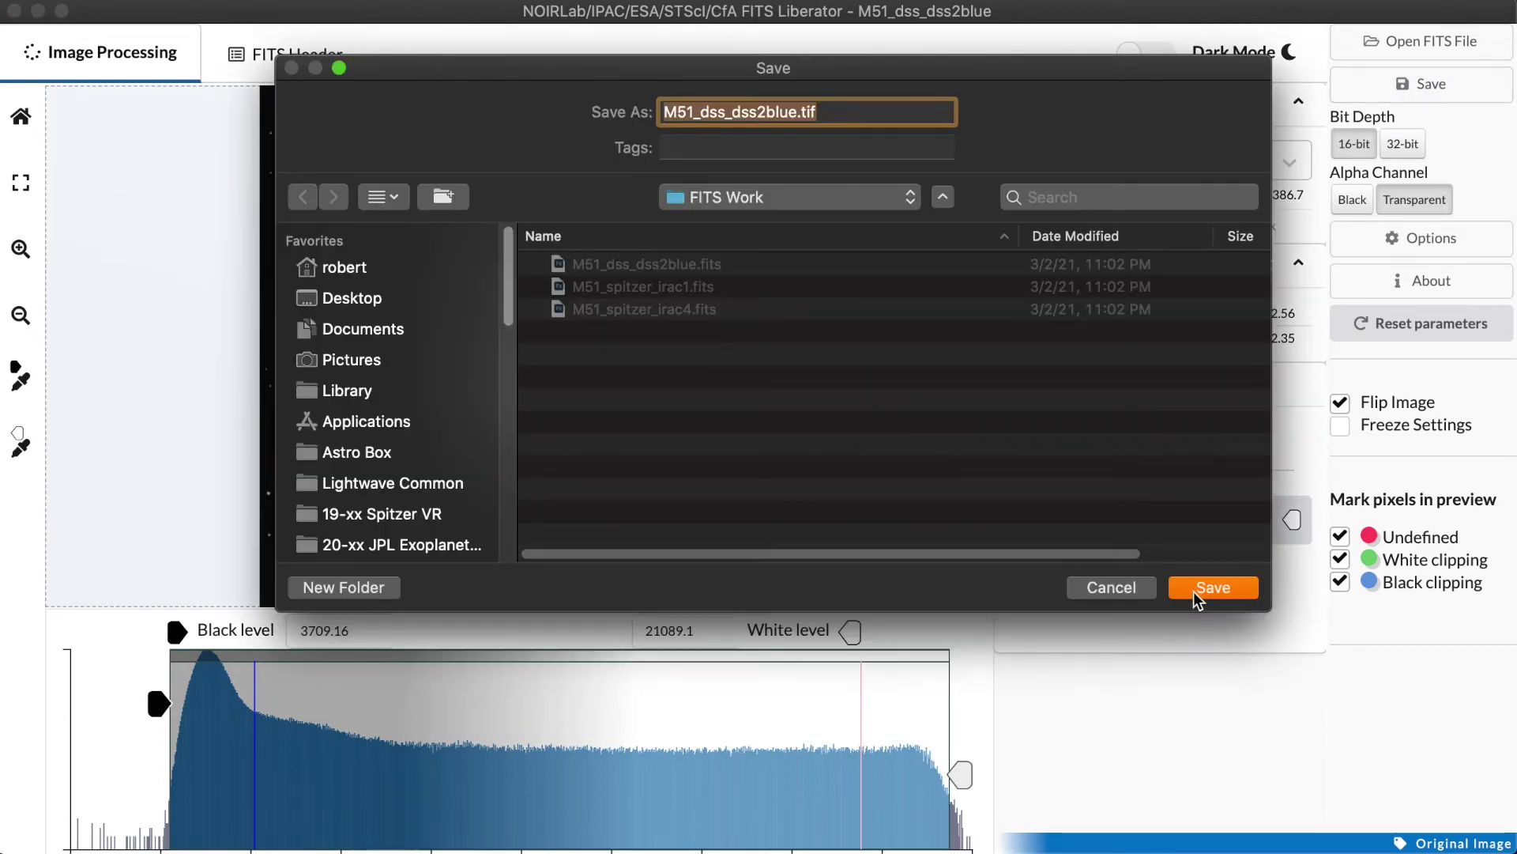
click(1194, 592)
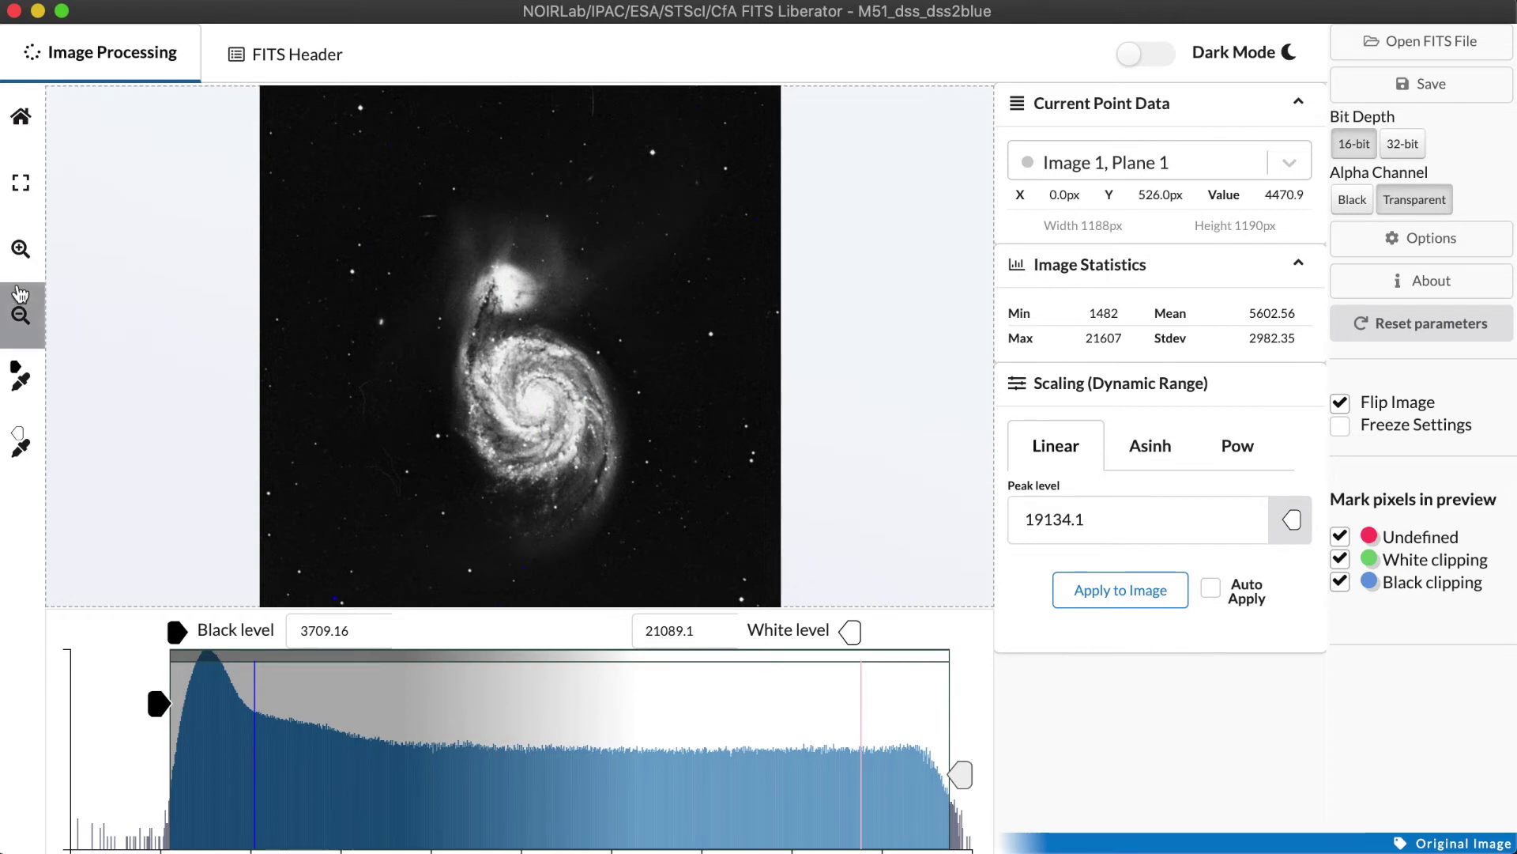
click(21, 249)
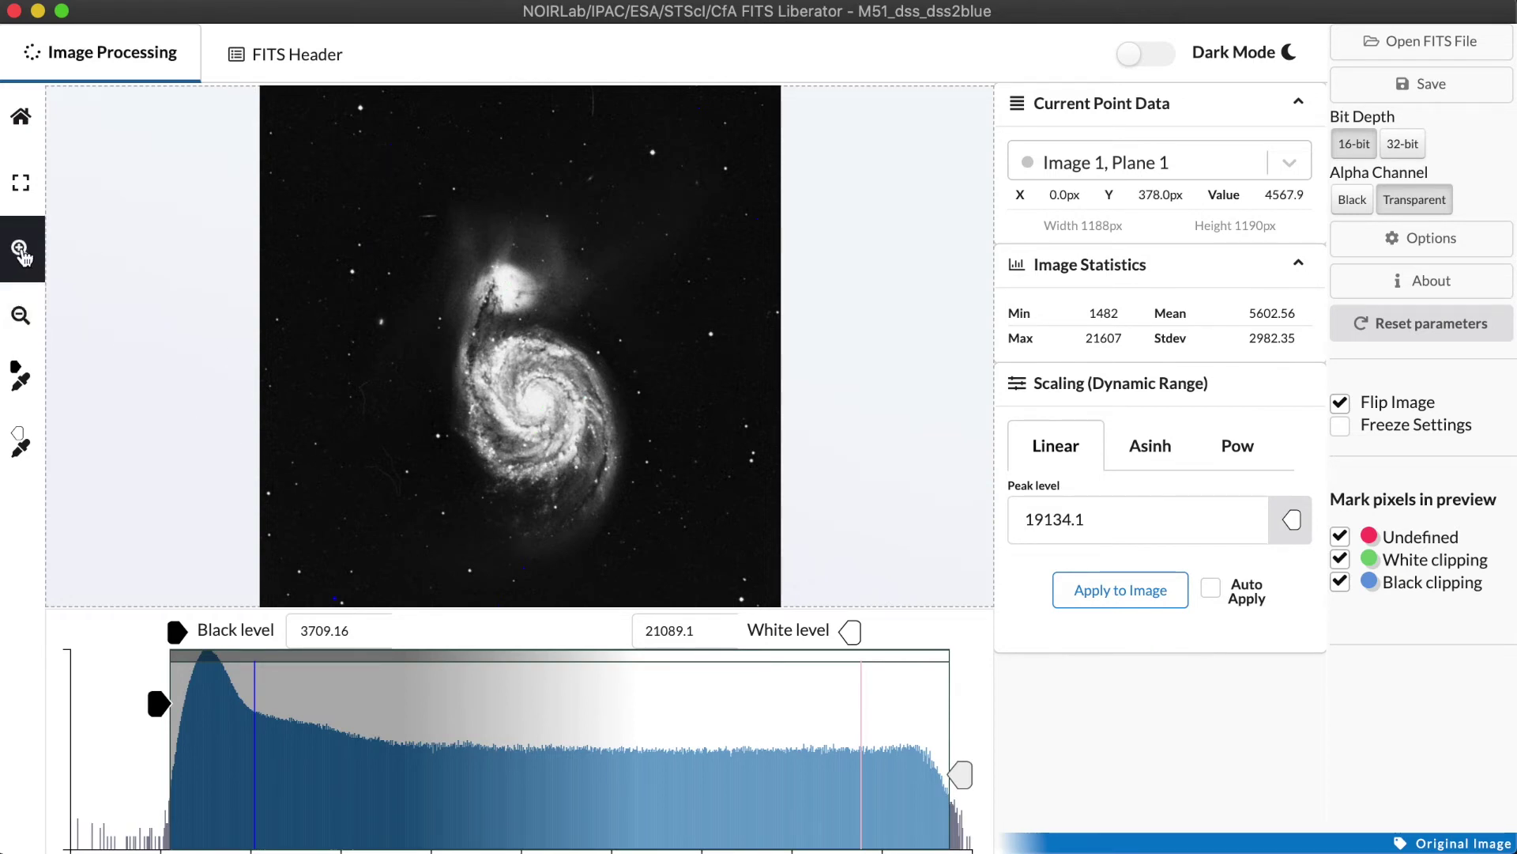
click(22, 319)
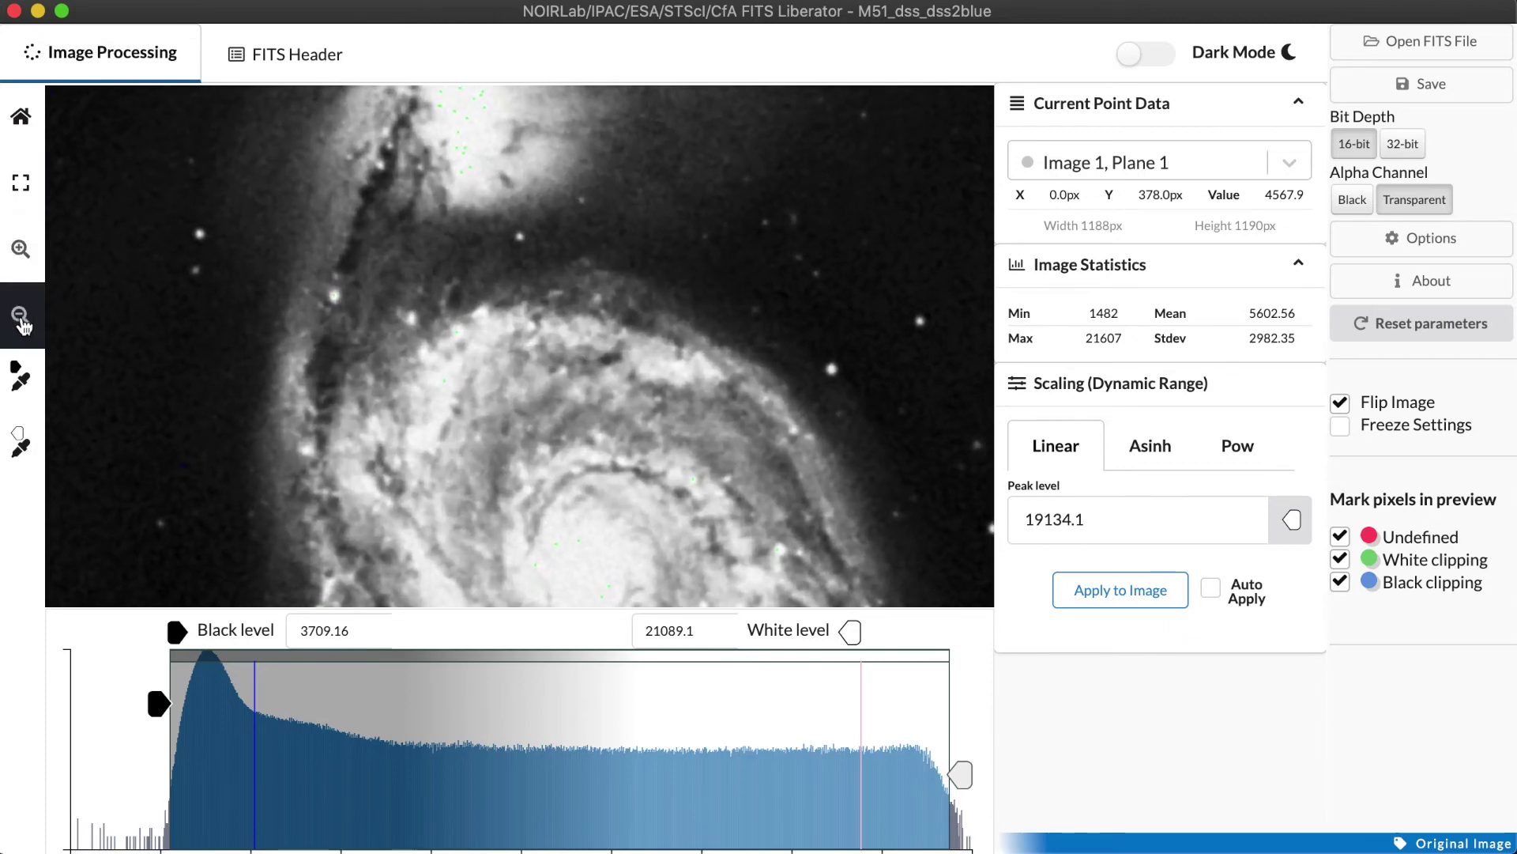
click(19, 261)
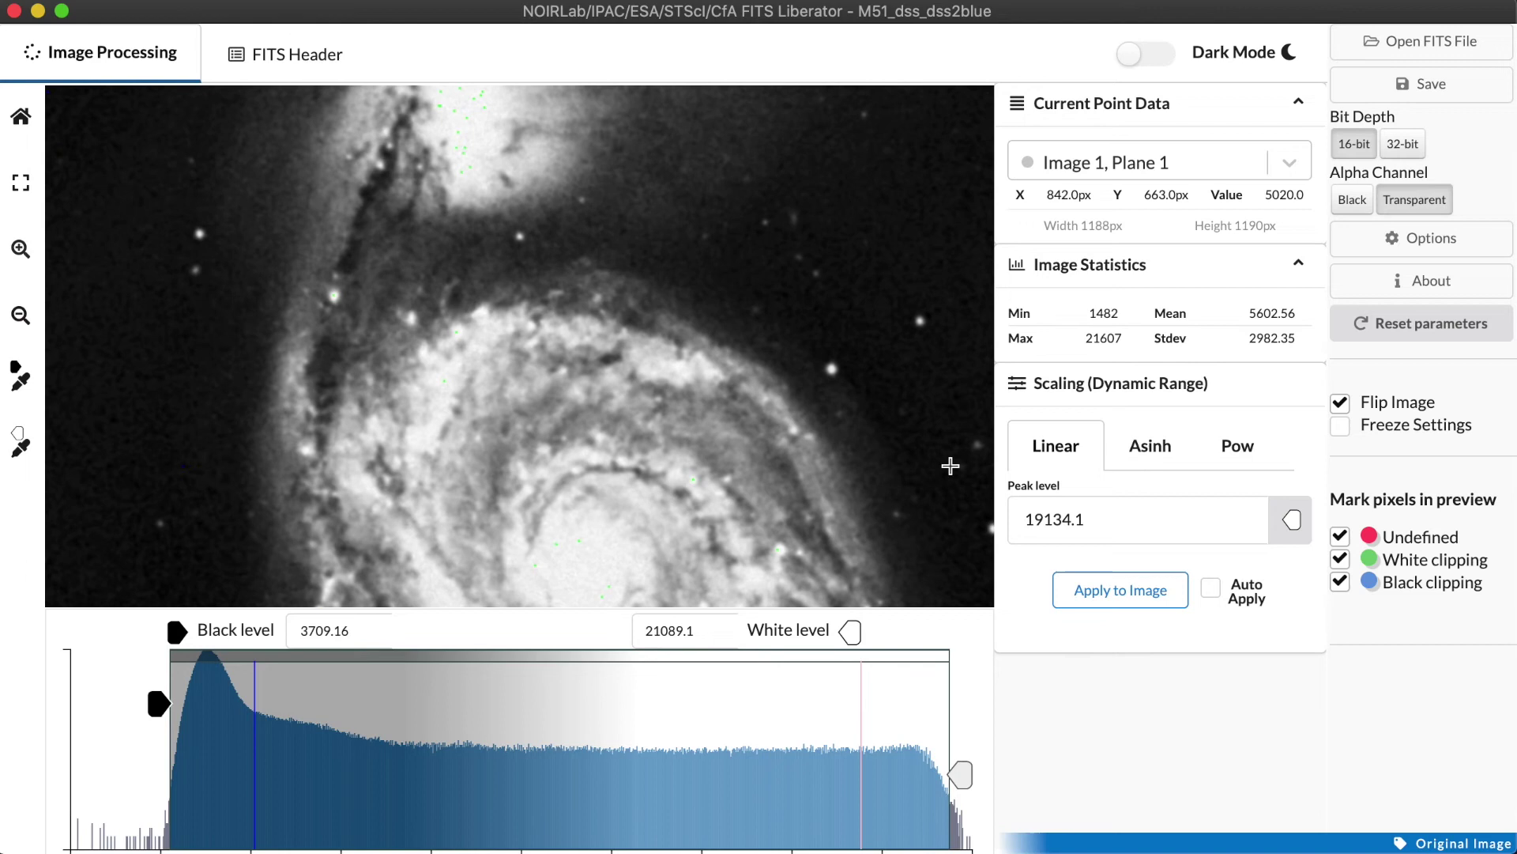
click(839, 441)
click(695, 264)
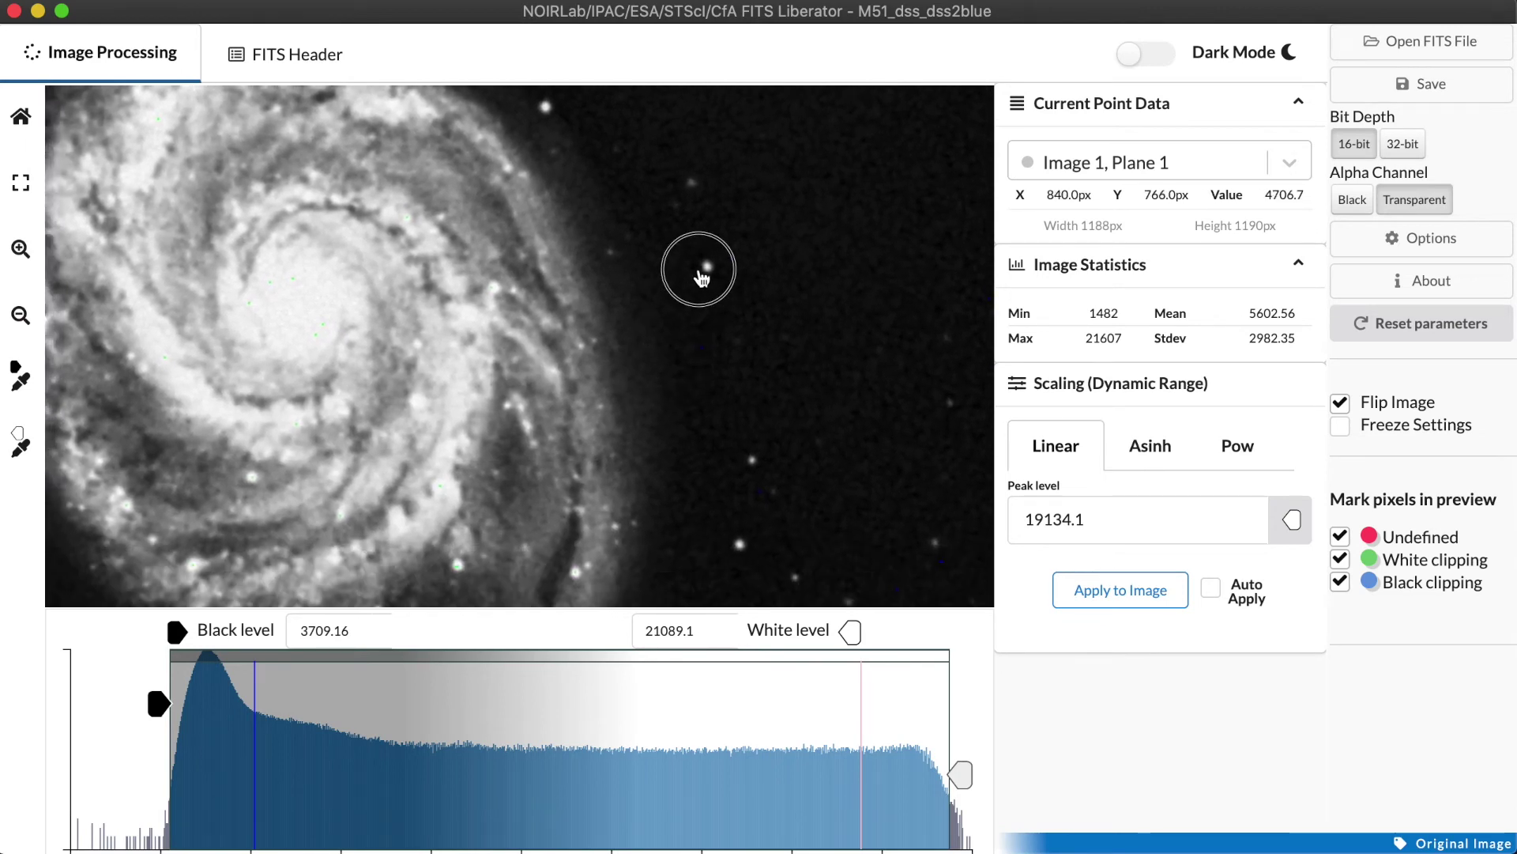
click(779, 298)
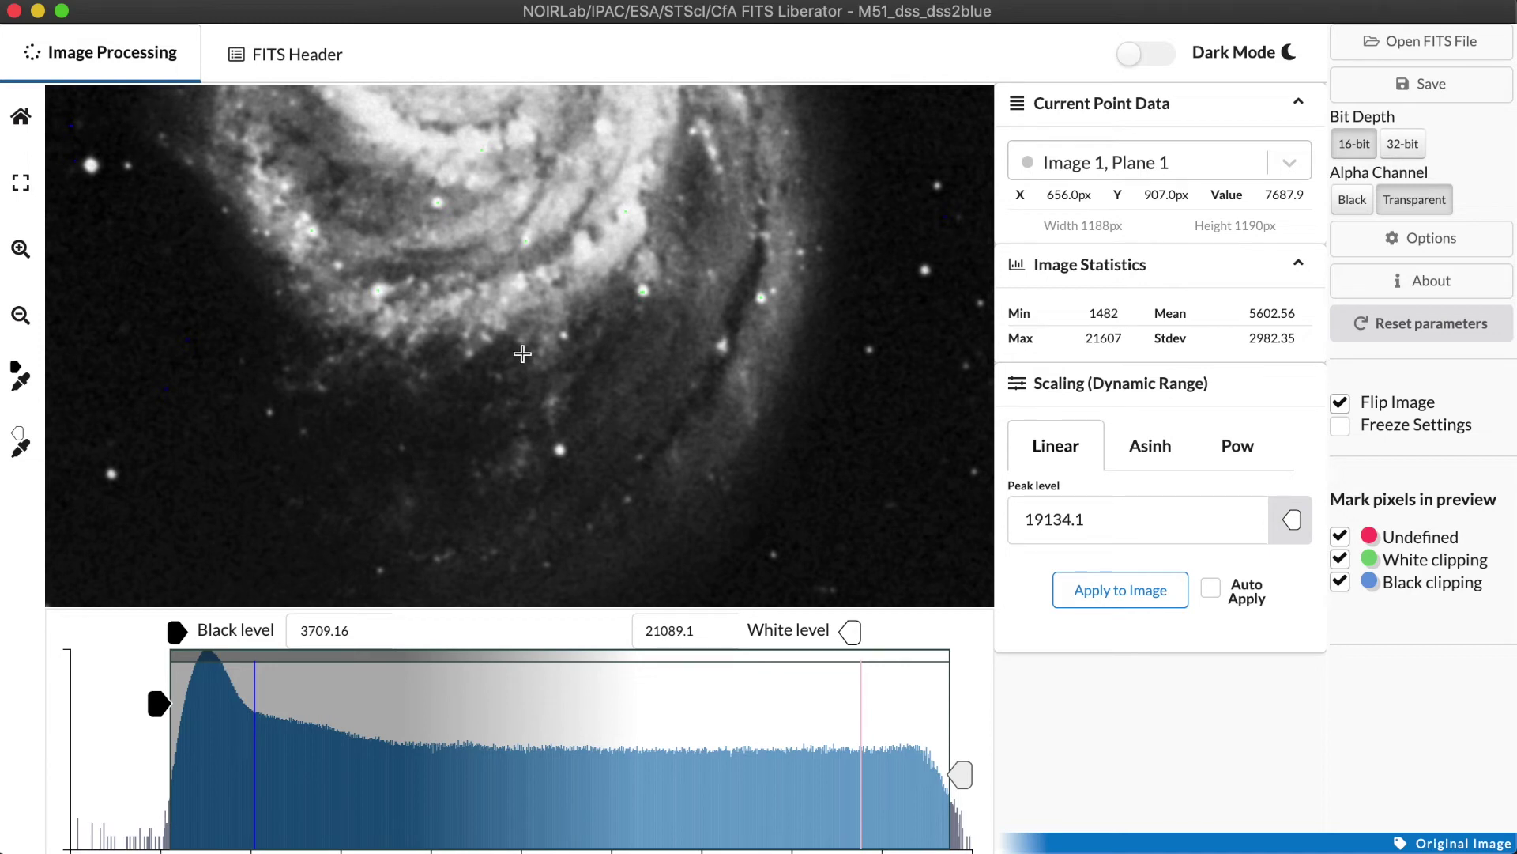
click(21, 118)
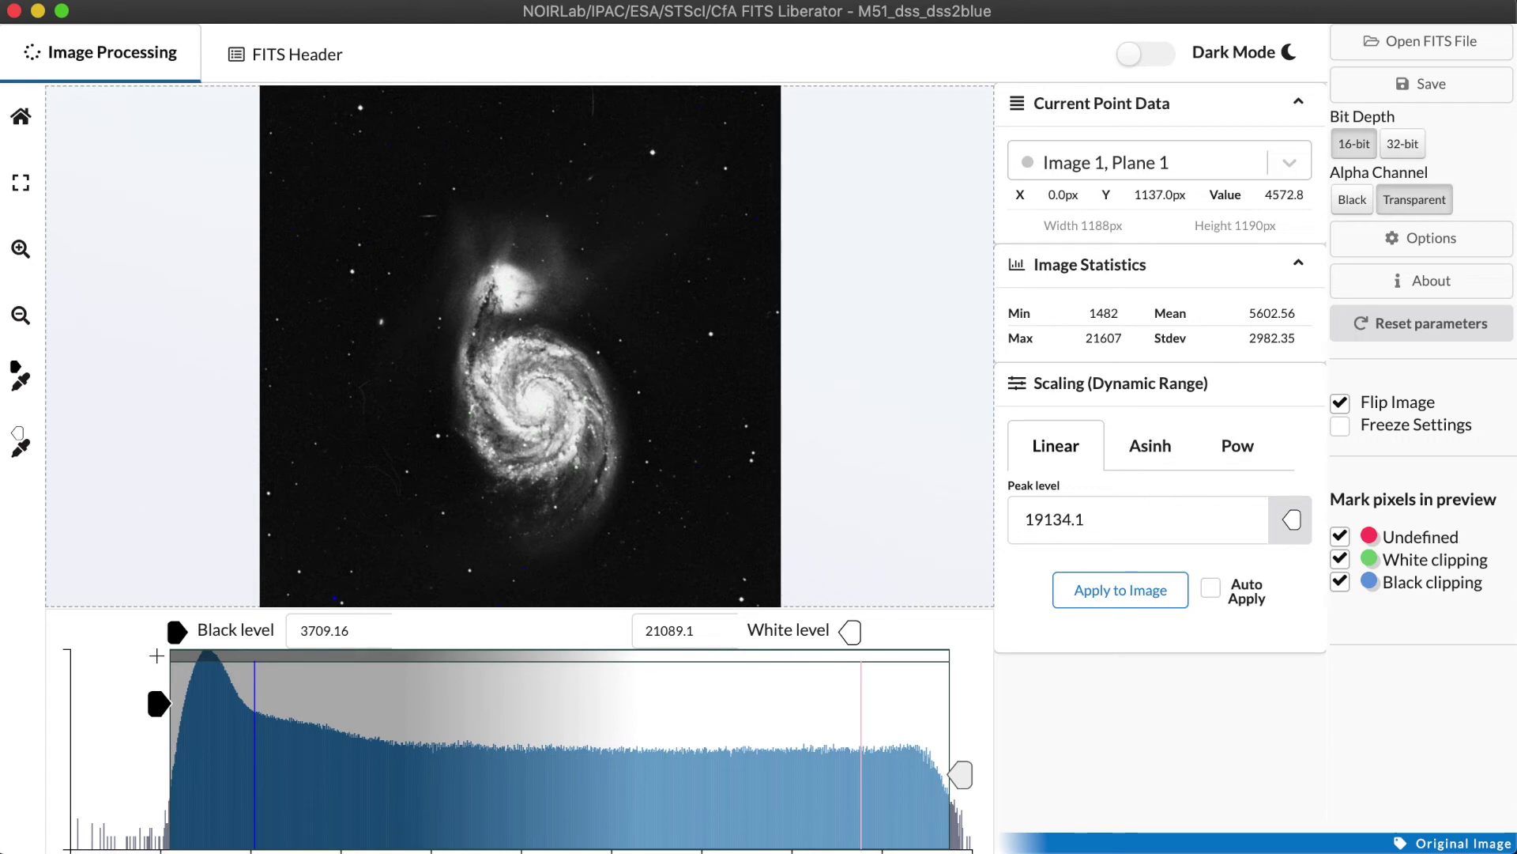
Zoom in on the galaxy pair and sample the black level from dark sky patches.
click(21, 379)
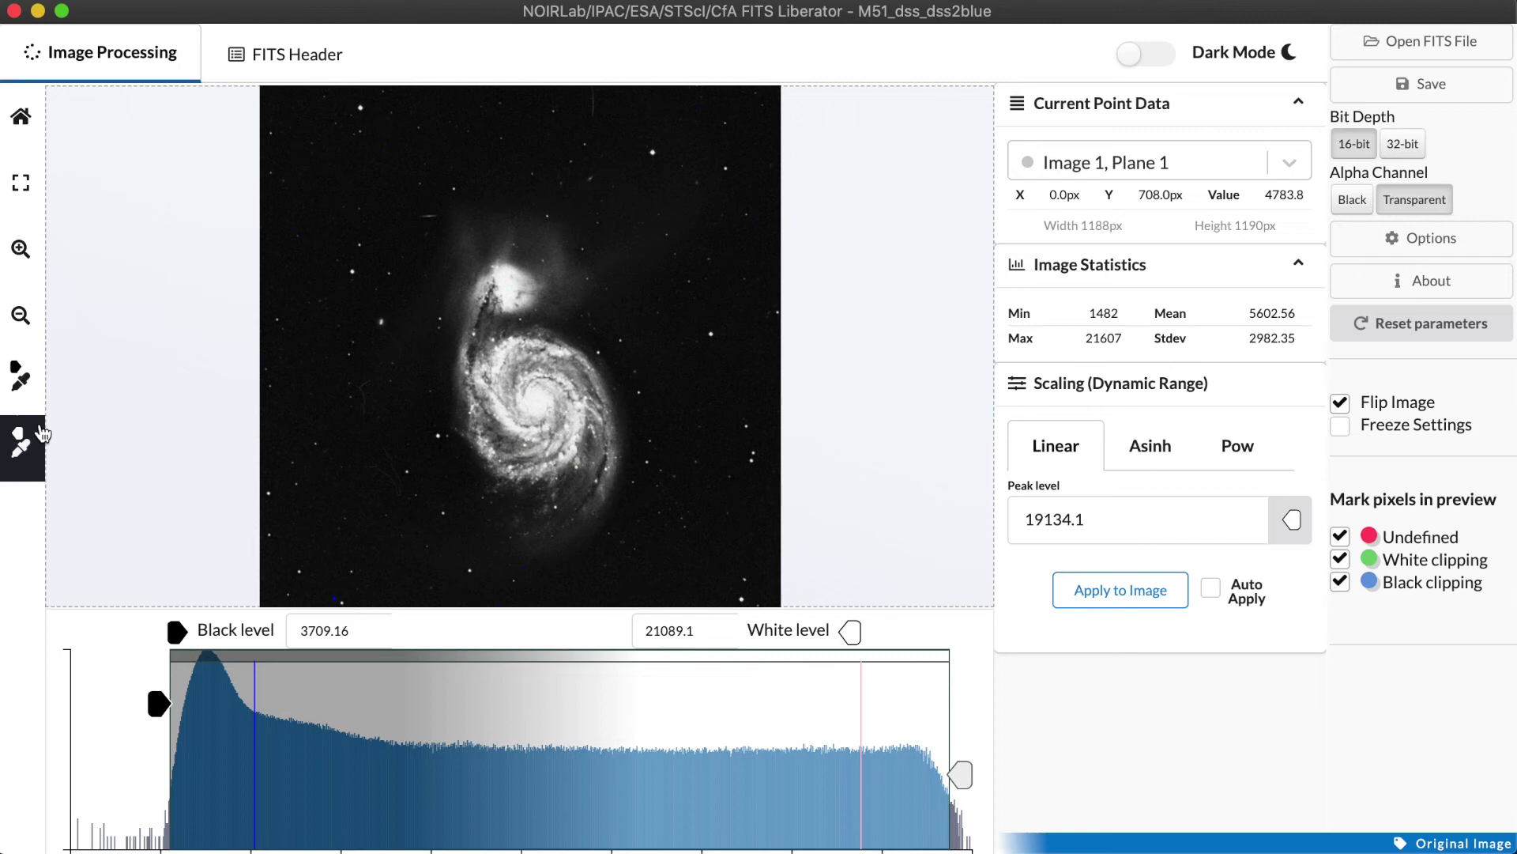
click(20, 252)
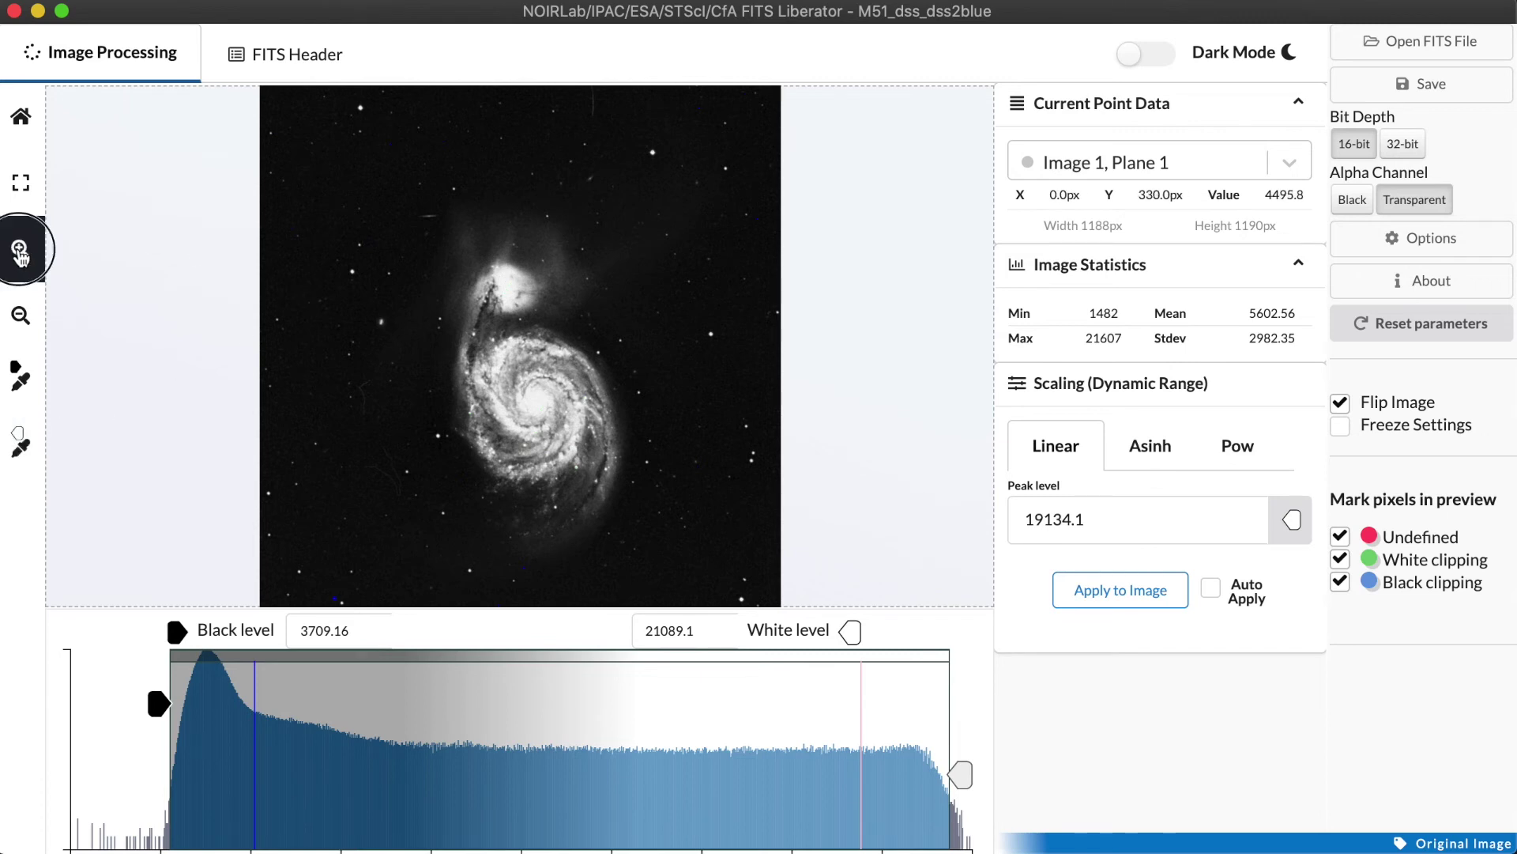
click(17, 371)
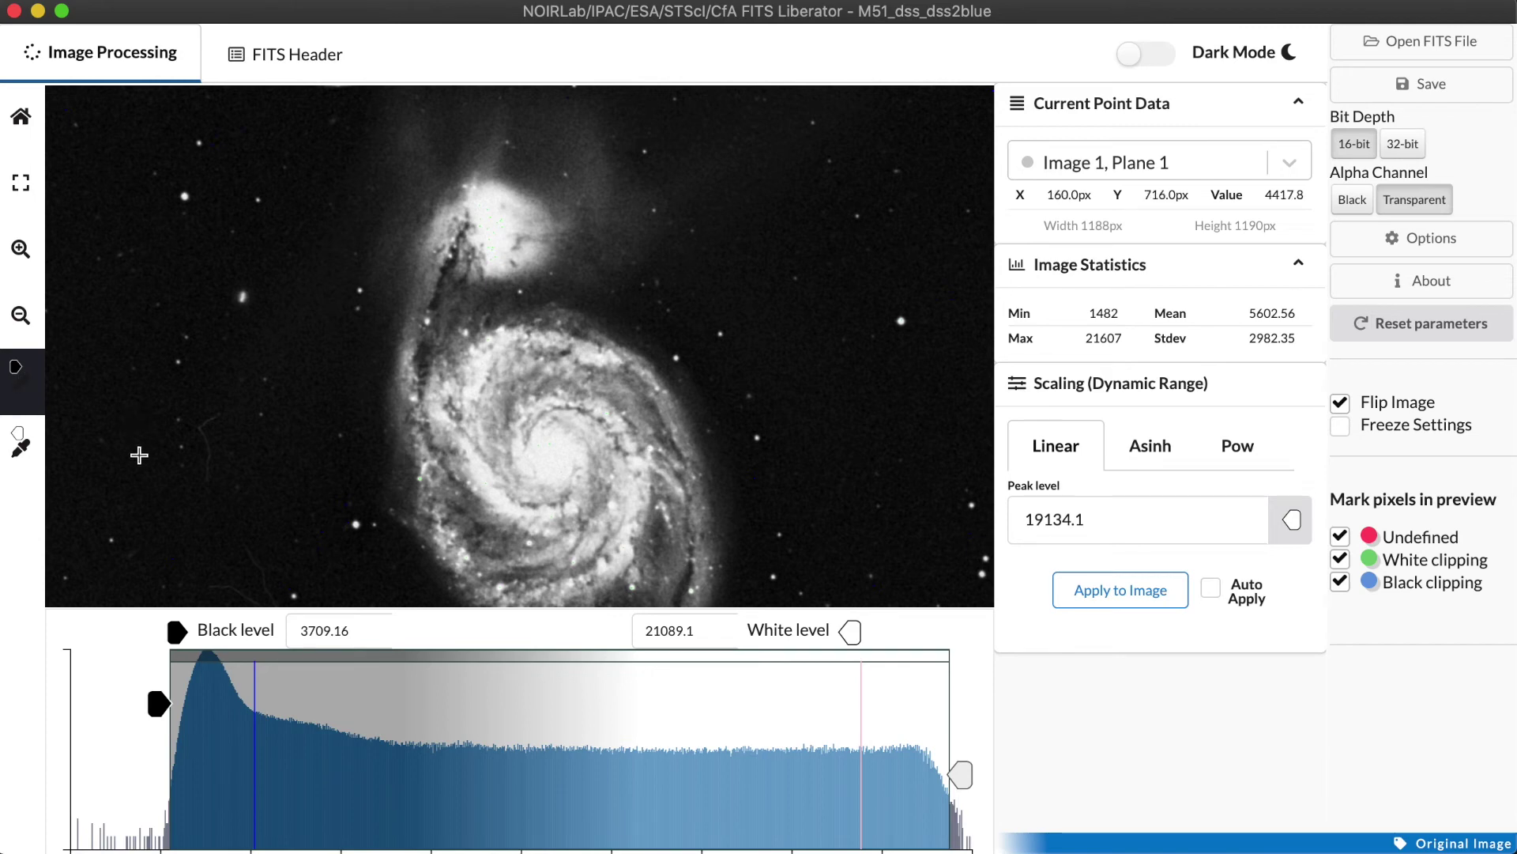
click(164, 479)
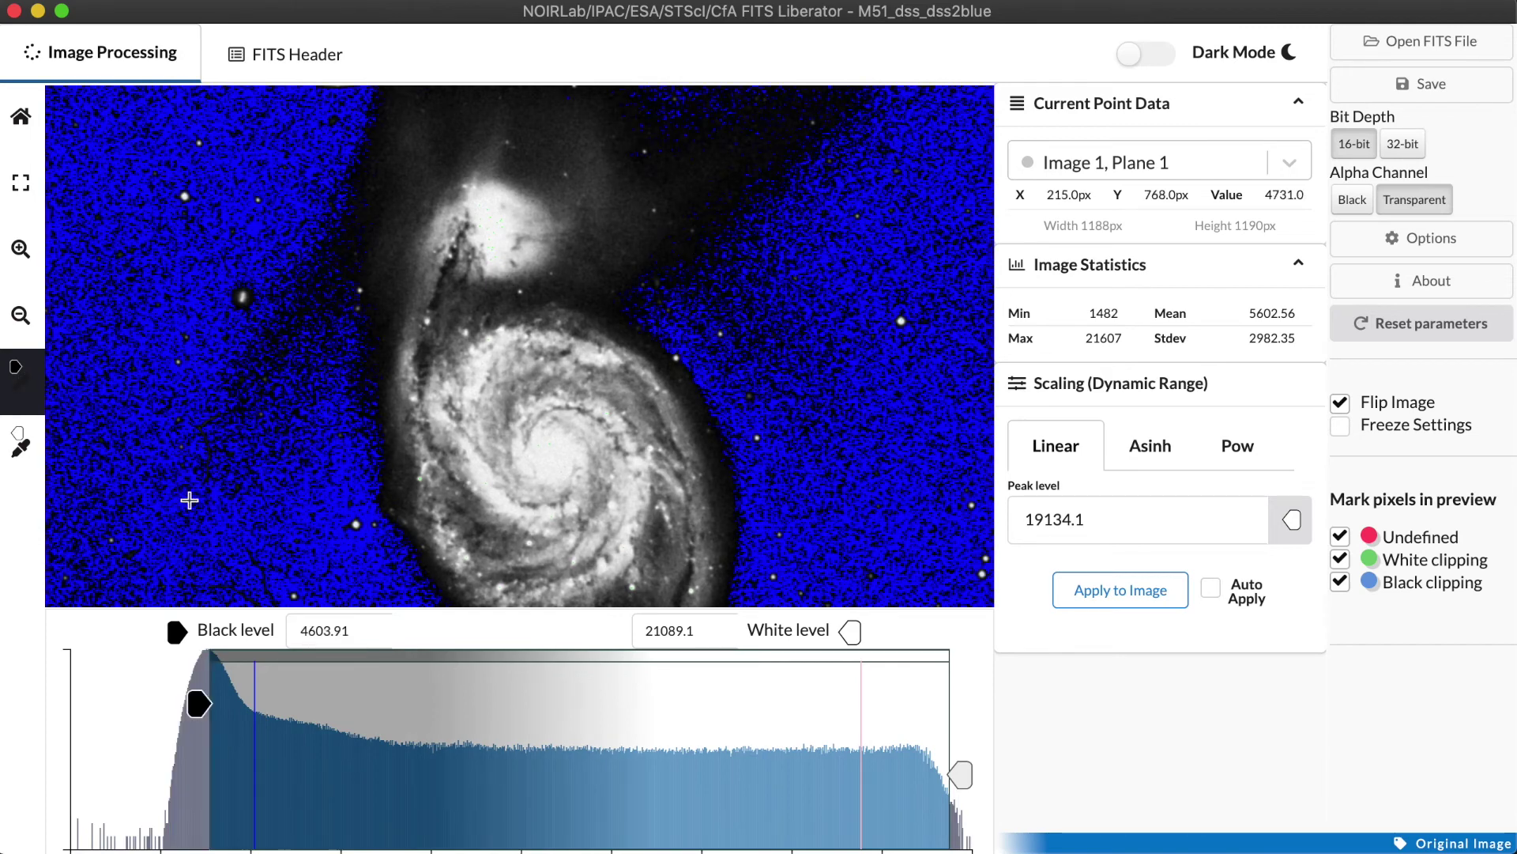
click(175, 495)
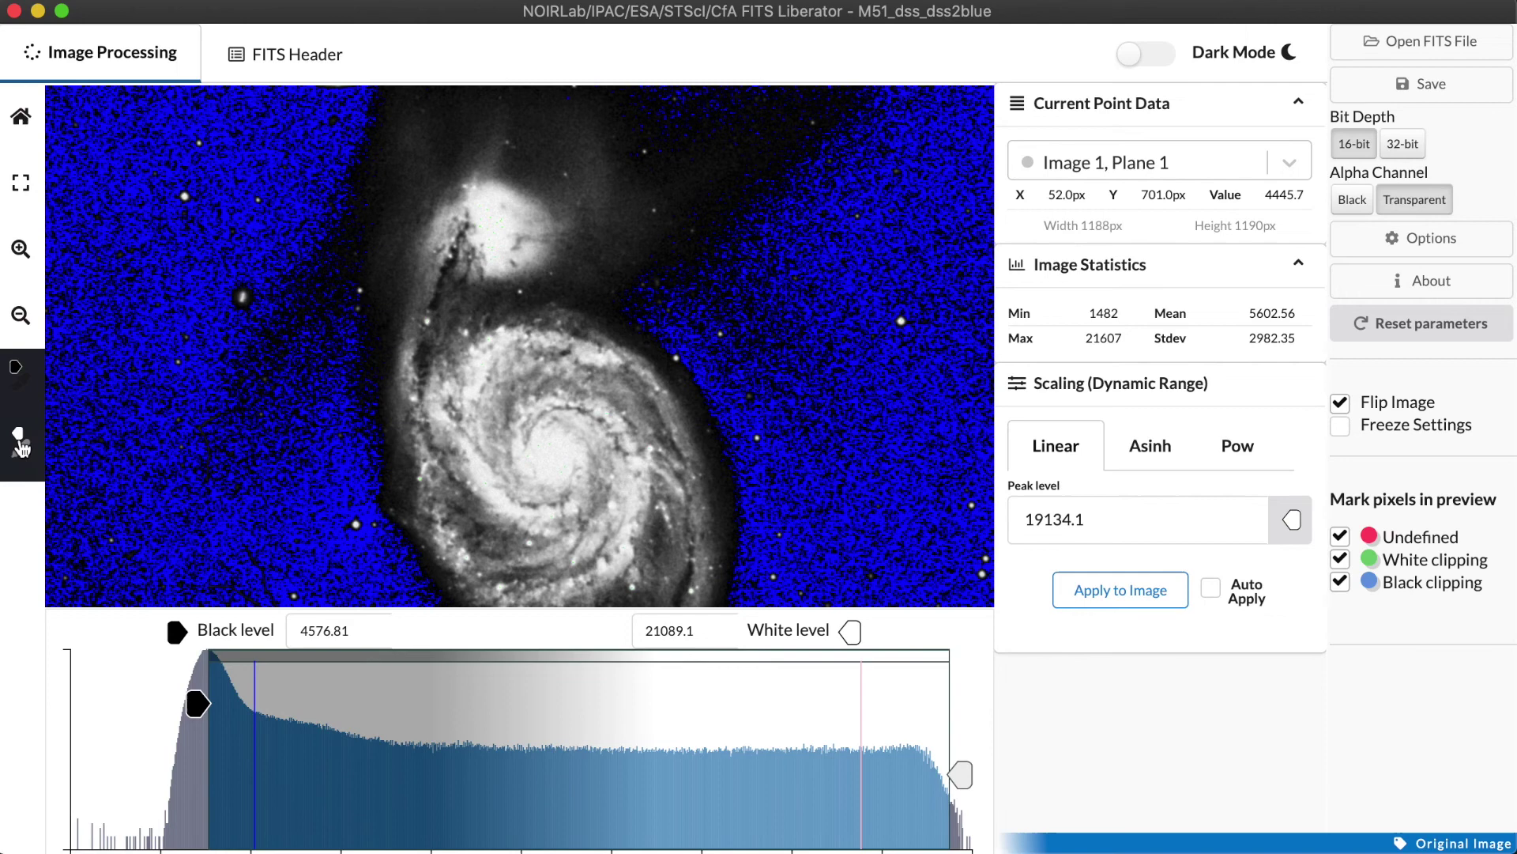
Sample the white level from galaxy points, then fine-tune to black 4074.85 and white 20855.8.
click(51, 443)
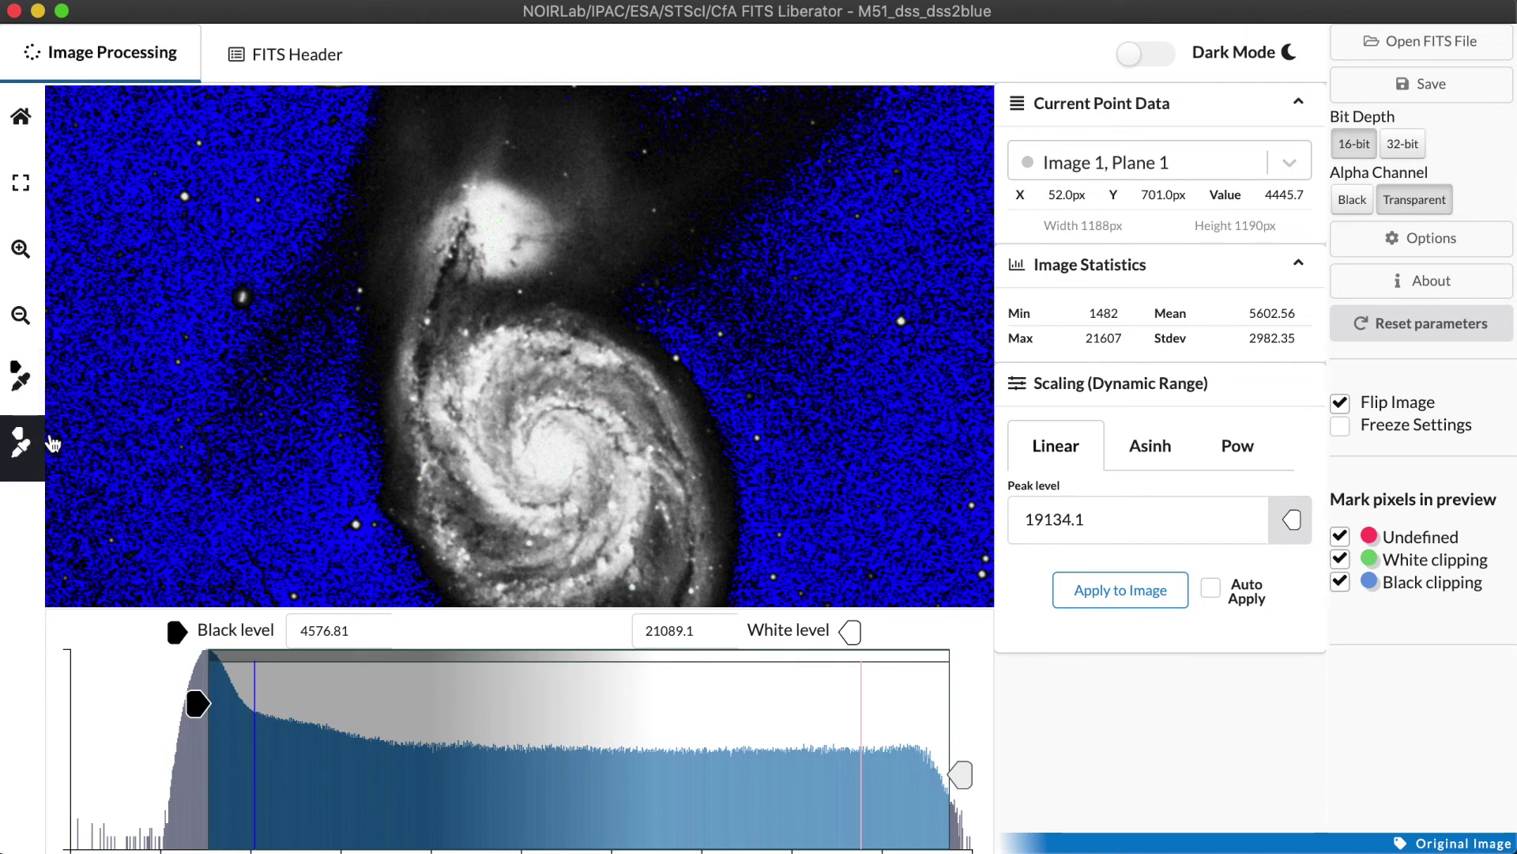
click(471, 453)
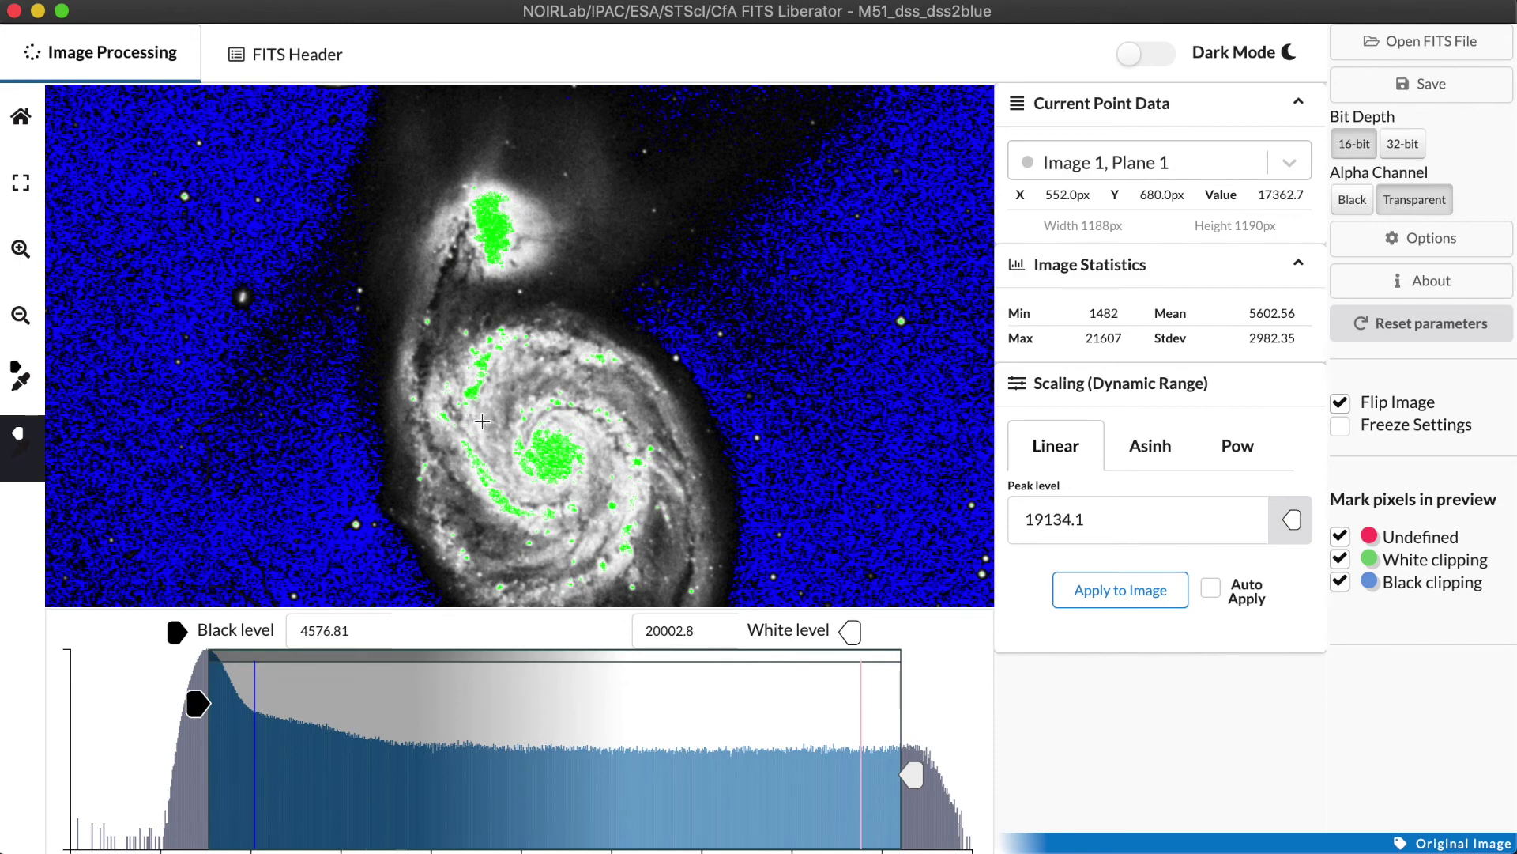
click(481, 421)
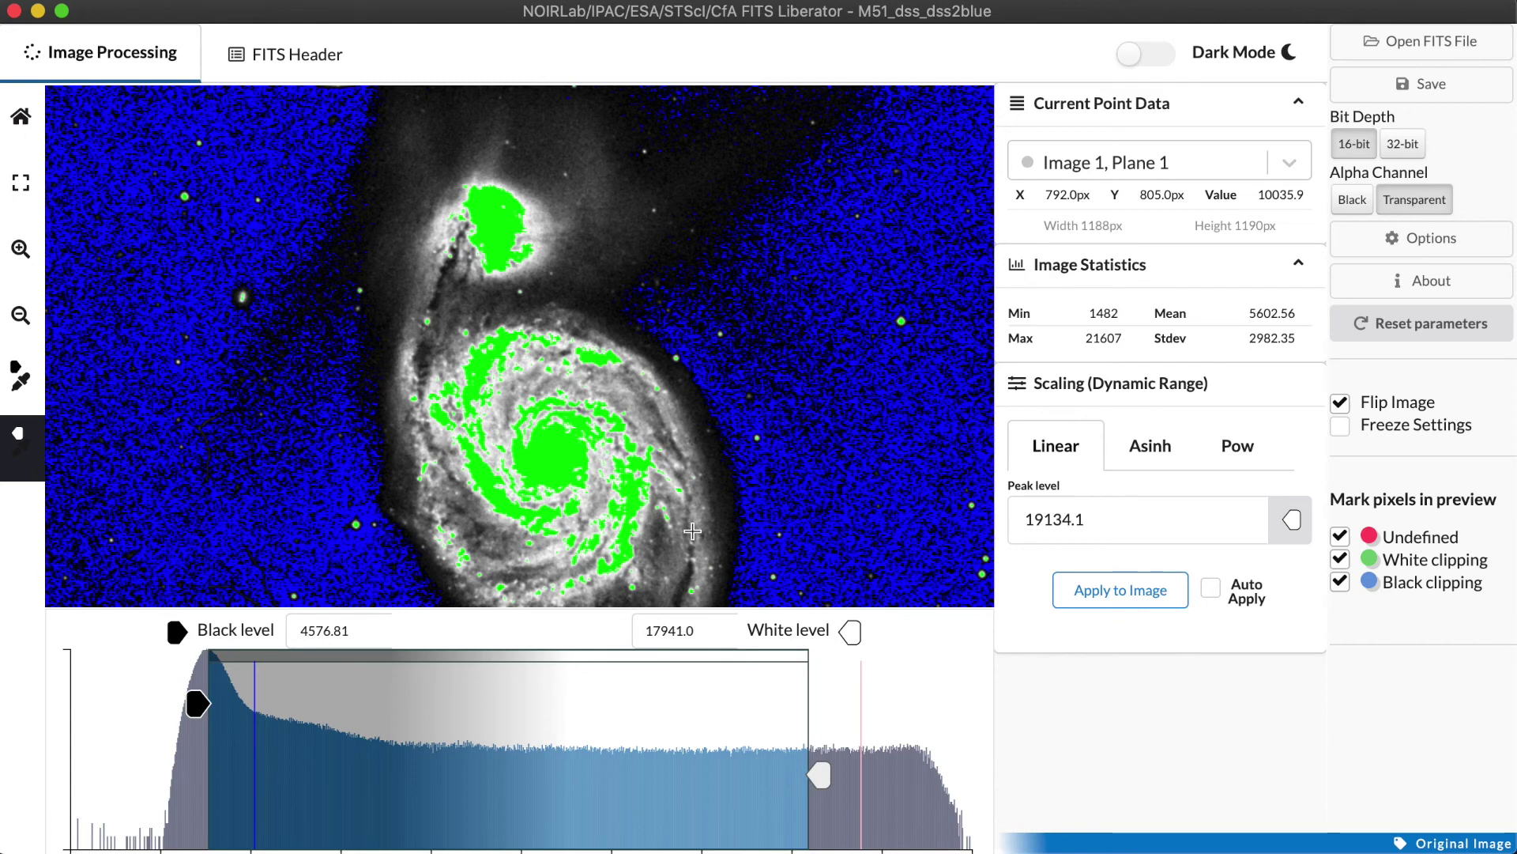
click(493, 229)
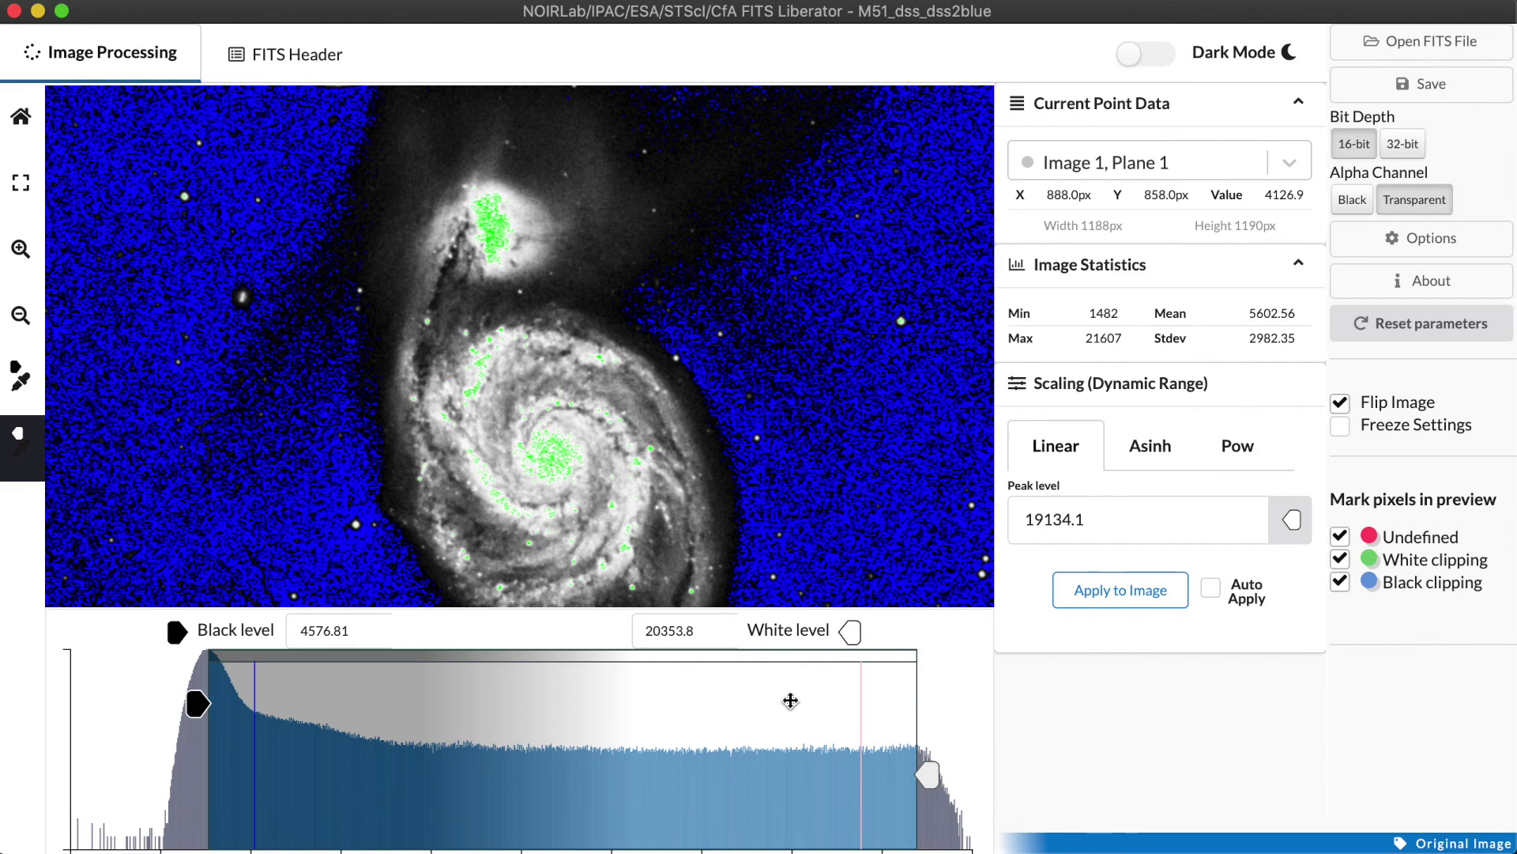
drag(926, 770, 953, 770)
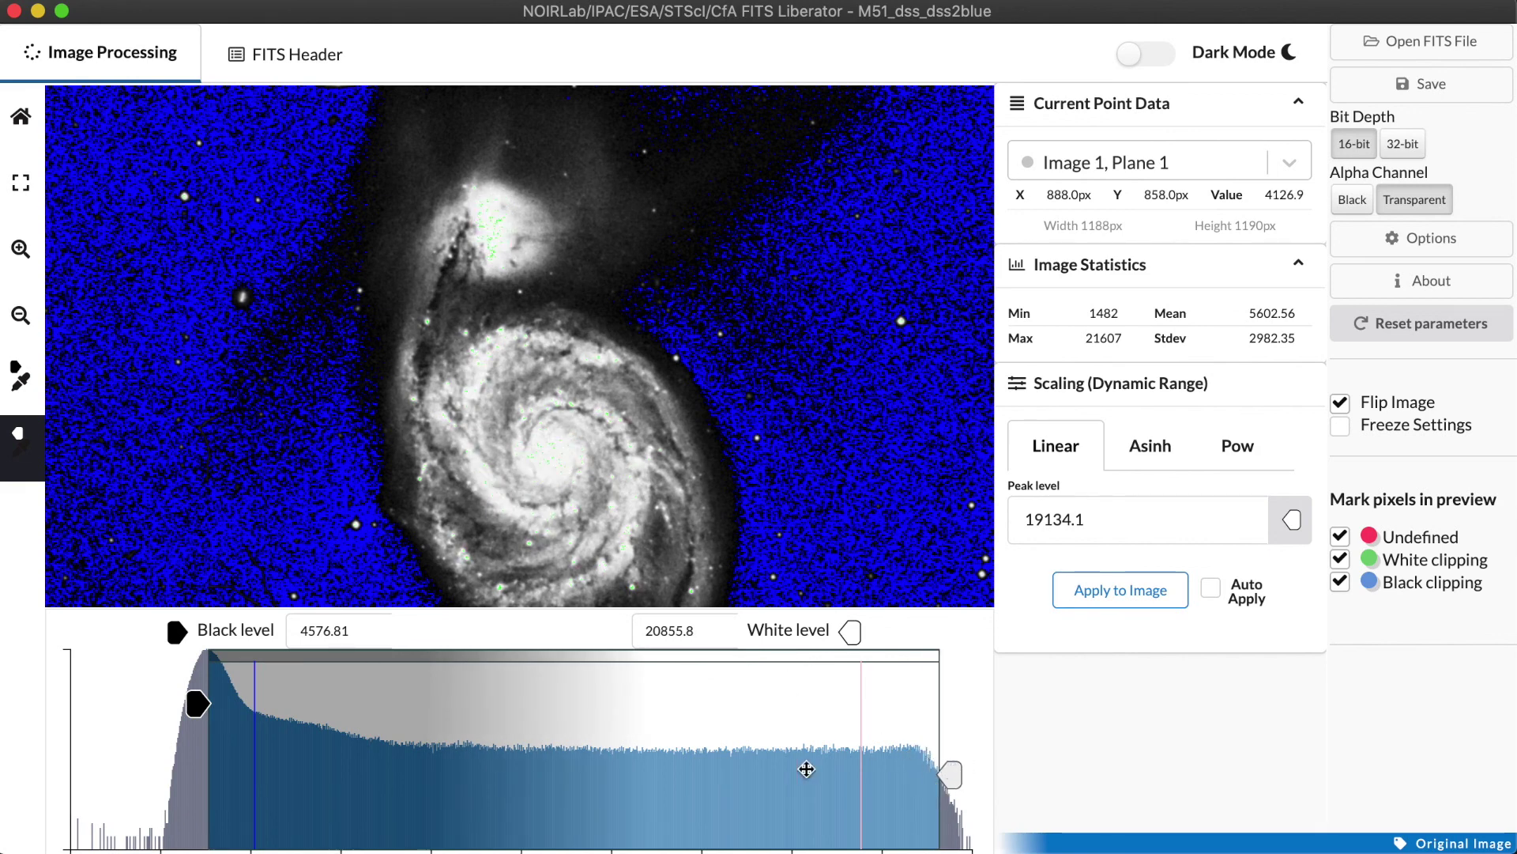
drag(198, 706, 175, 704)
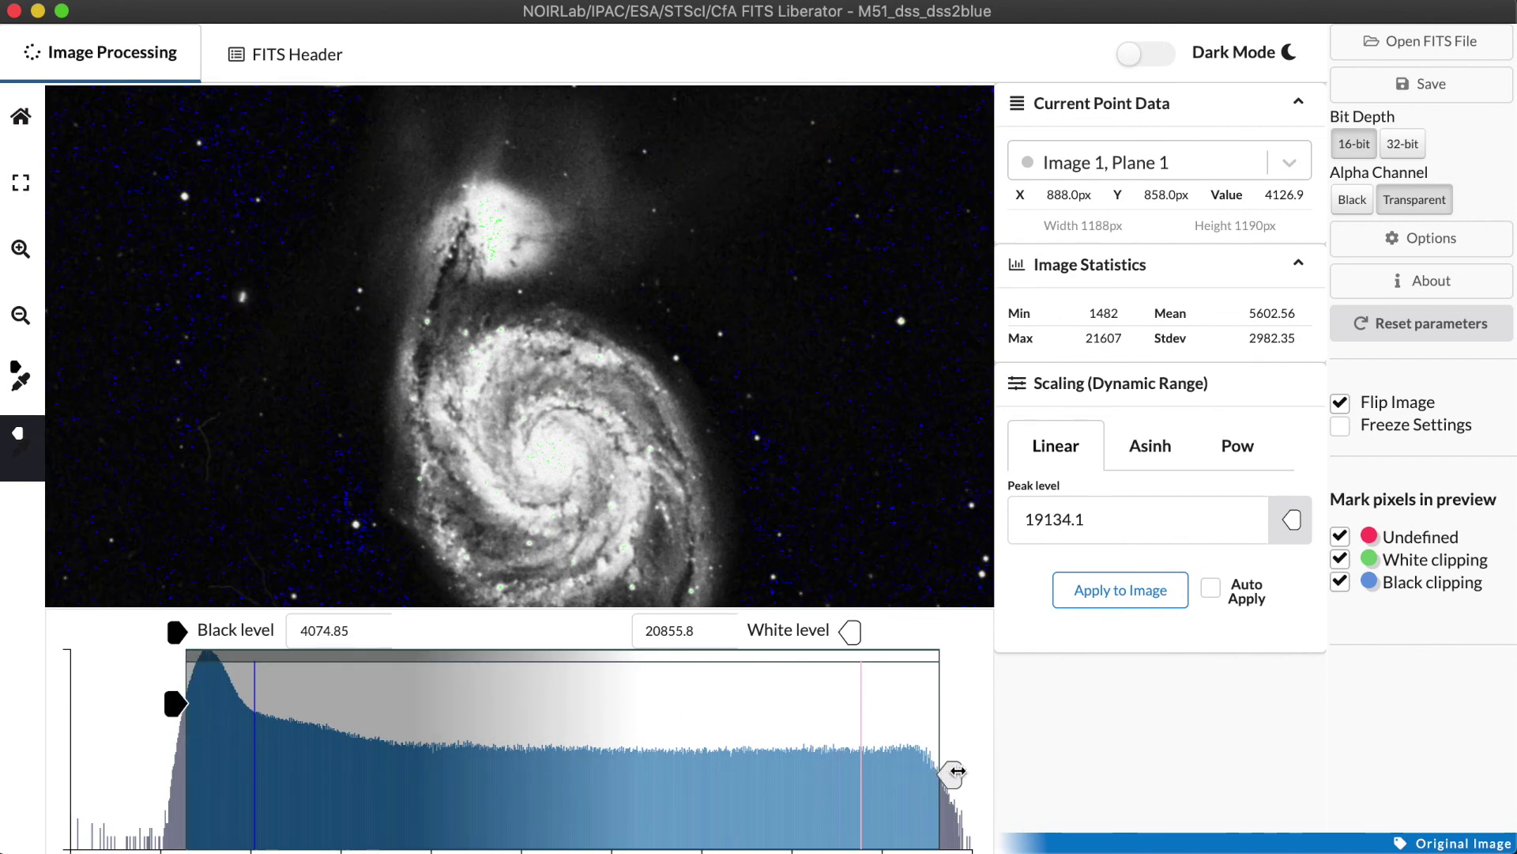